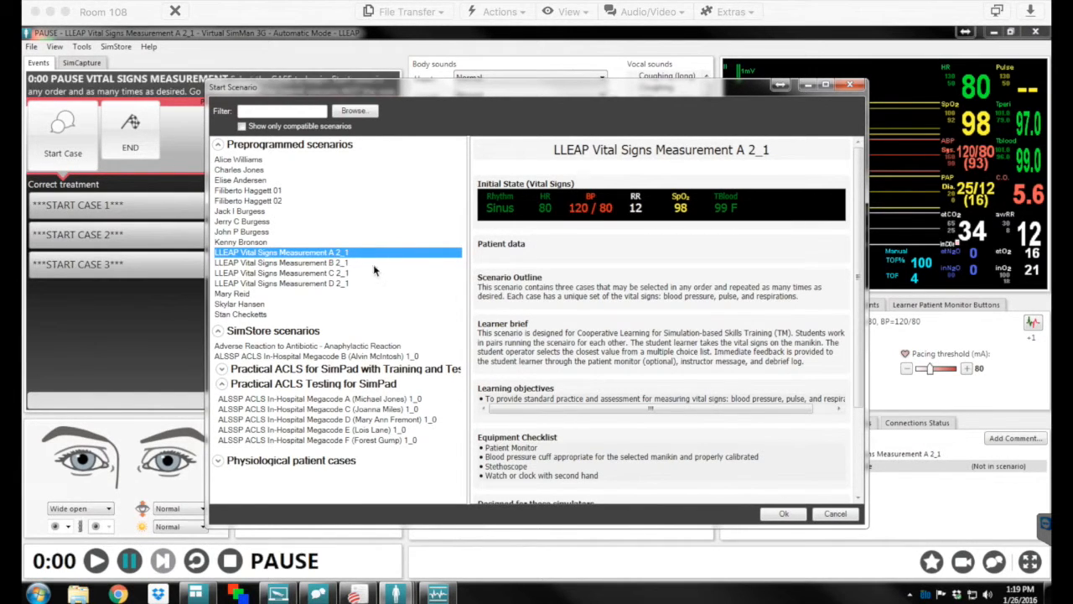
- Load the LLEAP Vital Signs Measurement A 2_1 scenario and start the simulation session running
{"action": "left_click", "coordinate": [322, 254]}
{"action": "scroll", "coordinate": [725, 368], "scroll_direction": "down", "scroll_amount": 3}
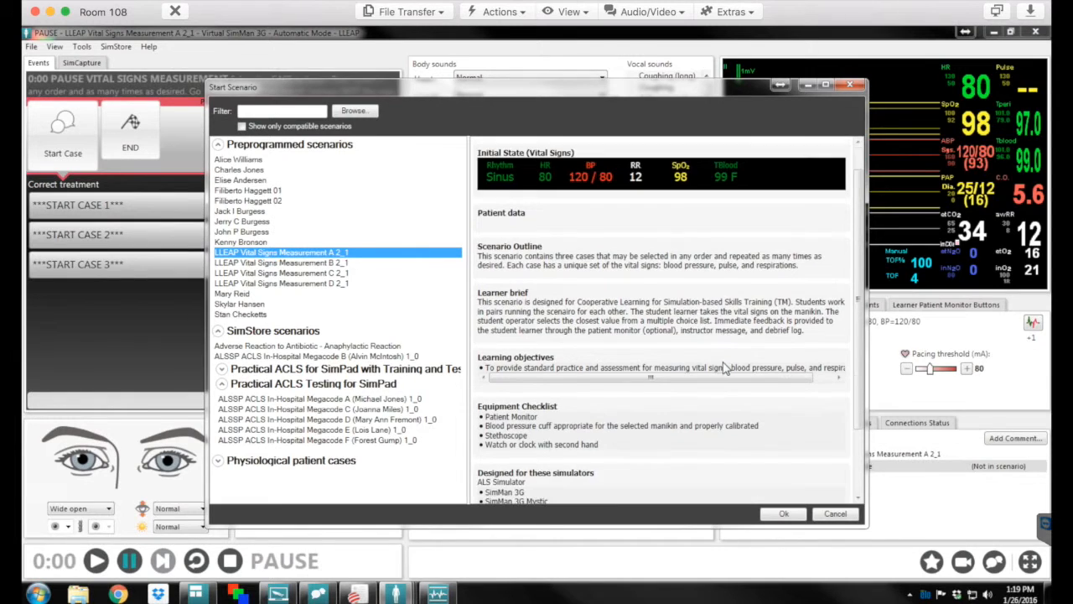
{"action": "scroll", "coordinate": [725, 369], "scroll_direction": "up", "scroll_amount": 1}
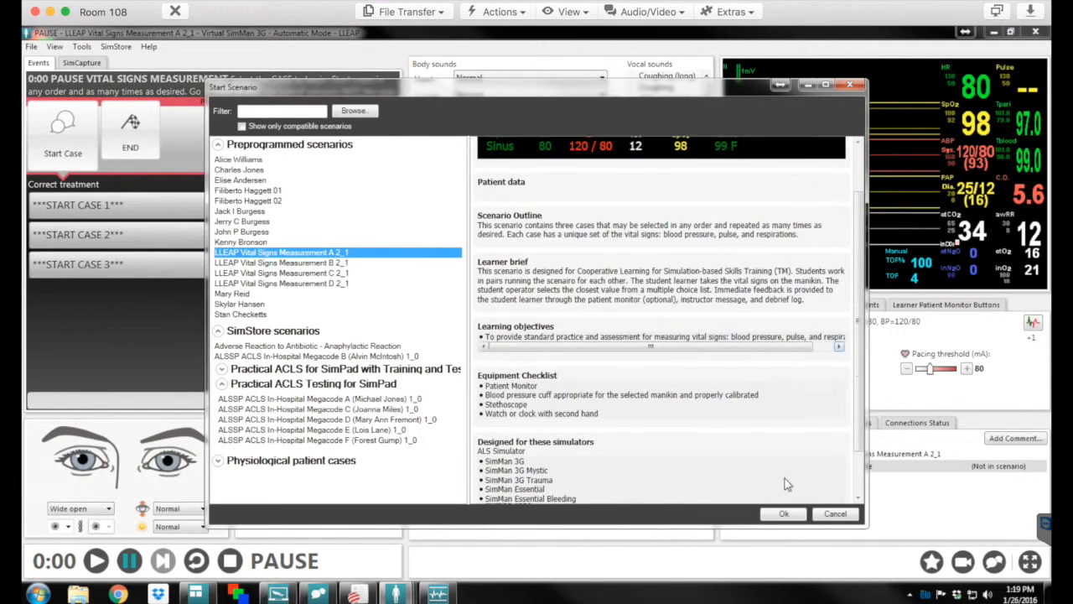
{"action": "left_click", "coordinate": [788, 514]}
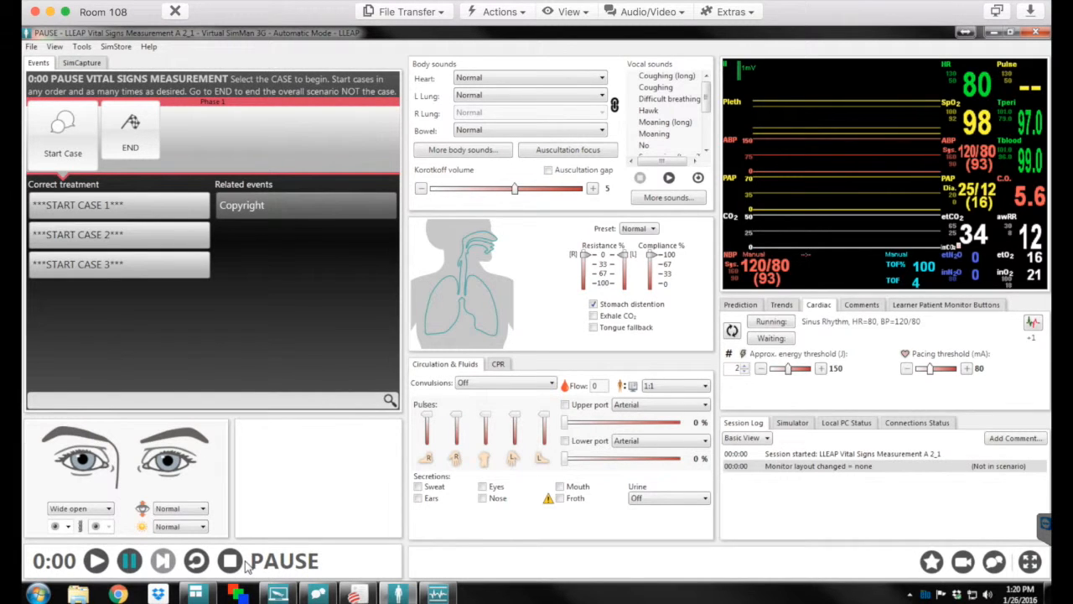
{"action": "left_click", "coordinate": [97, 561]}
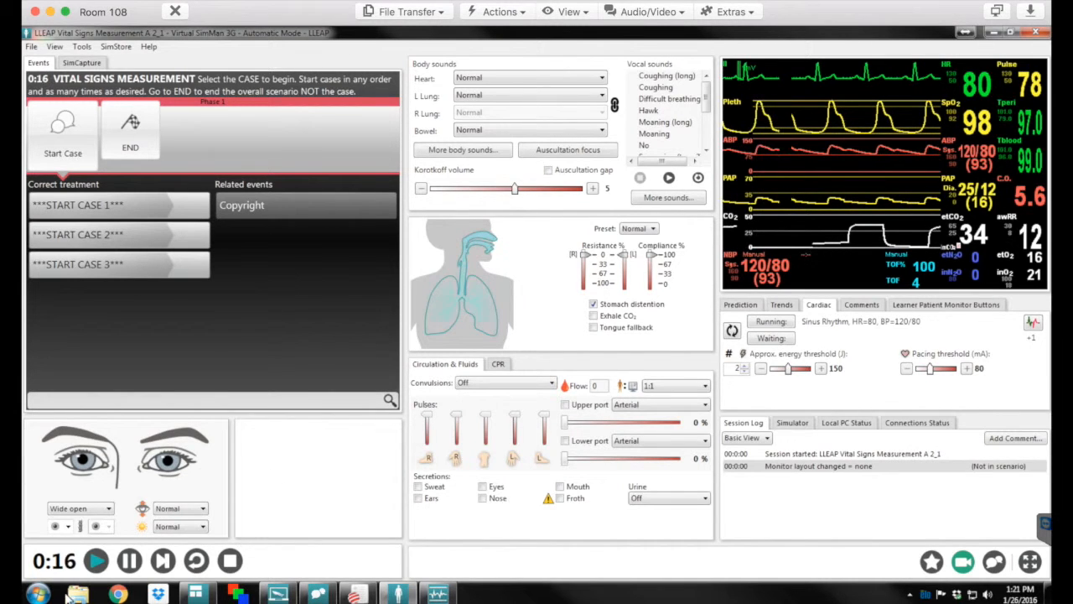
- Open the Room 108 XPanel window, move it higher and bring its Push to Talk controls into view
{"action": "left_click", "coordinate": [238, 593]}
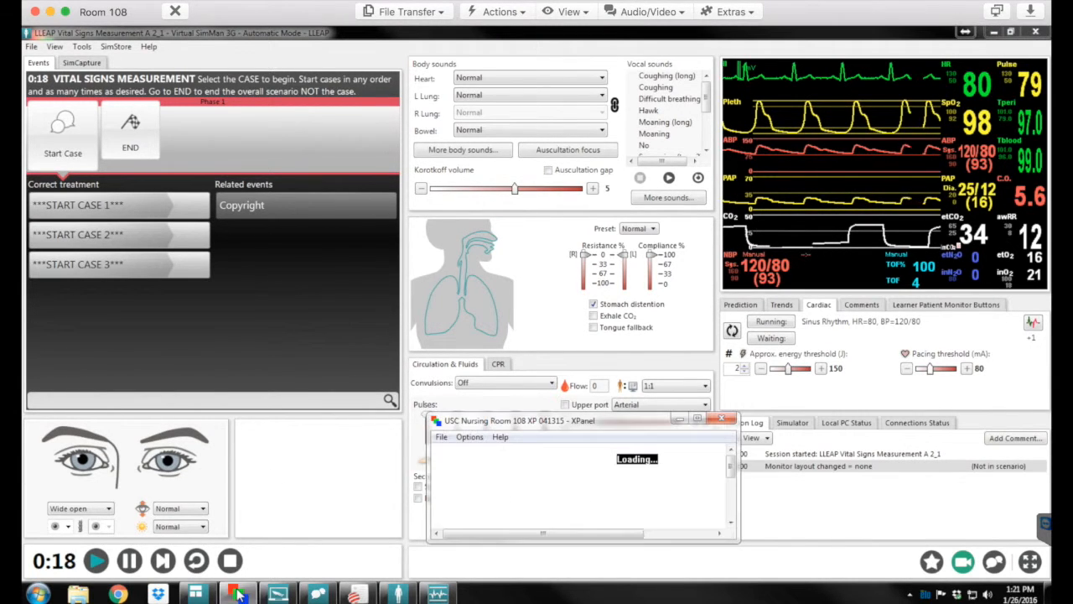
{"action": "left_click_drag", "start_coordinate": [589, 426], "coordinate": [580, 382]}
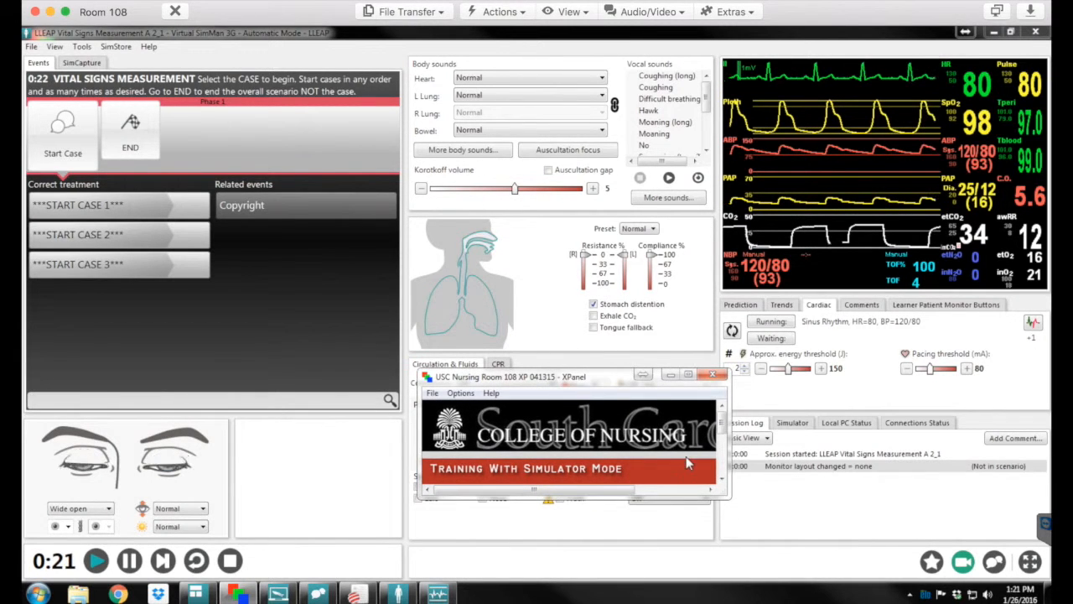
{"action": "left_click", "coordinate": [722, 480]}
{"action": "left_click", "coordinate": [722, 479]}
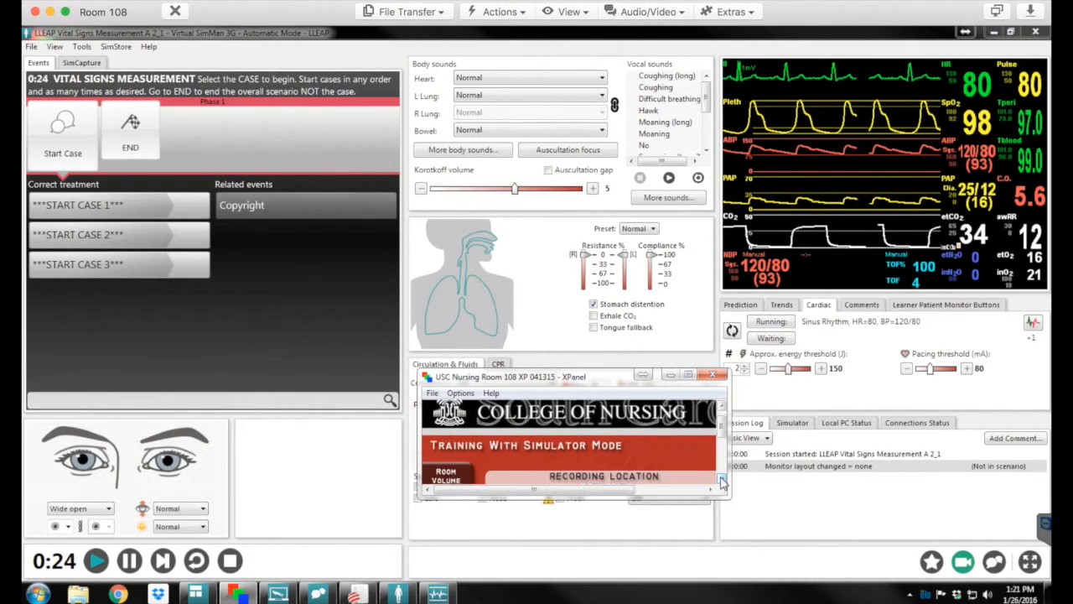
{"action": "left_click", "coordinate": [721, 480]}
{"action": "left_click", "coordinate": [722, 480]}
{"action": "left_click", "coordinate": [722, 480]}
{"action": "left_click", "coordinate": [722, 479]}
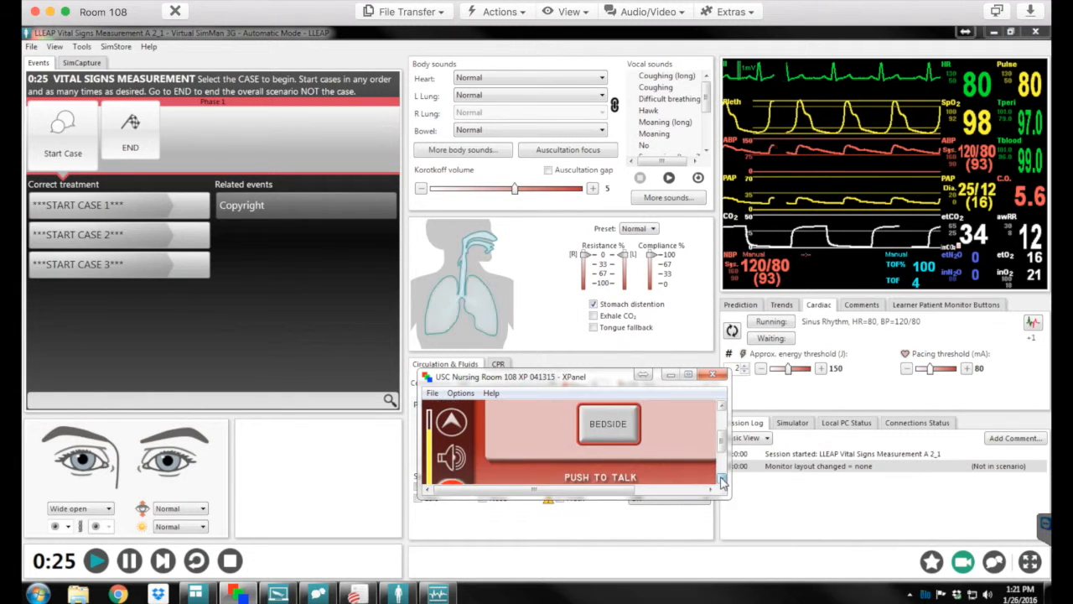
{"action": "left_click", "coordinate": [722, 480]}
{"action": "left_click", "coordinate": [722, 480]}
{"action": "left_click", "coordinate": [722, 480]}
{"action": "left_click", "coordinate": [722, 480]}
{"action": "left_click", "coordinate": [722, 479]}
{"action": "left_click", "coordinate": [722, 479]}
{"action": "left_click", "coordinate": [722, 480]}
{"action": "left_click", "coordinate": [722, 480]}
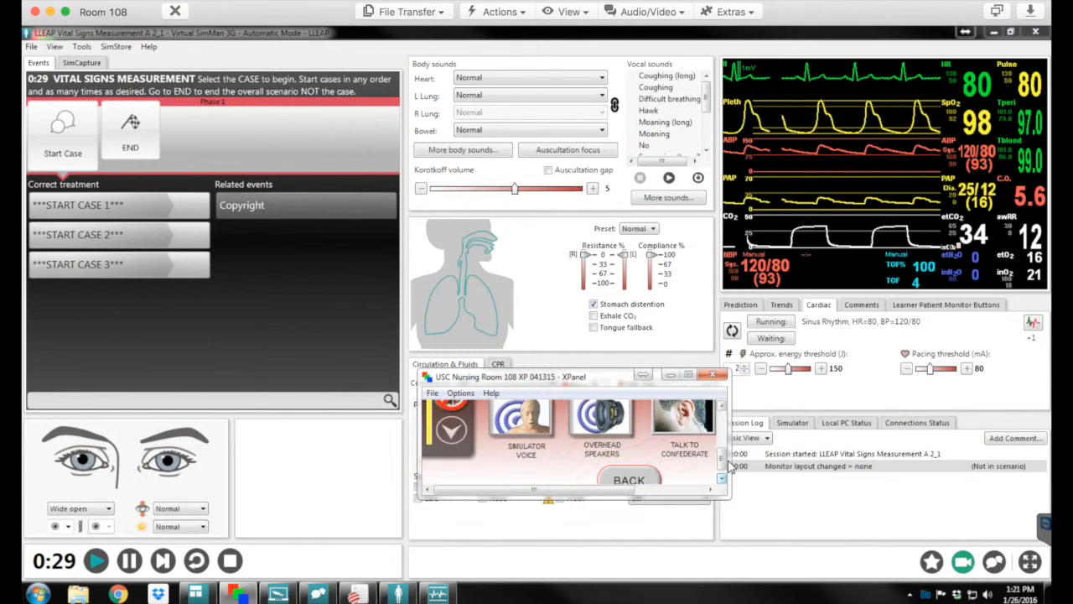
{"action": "left_click", "coordinate": [722, 406]}
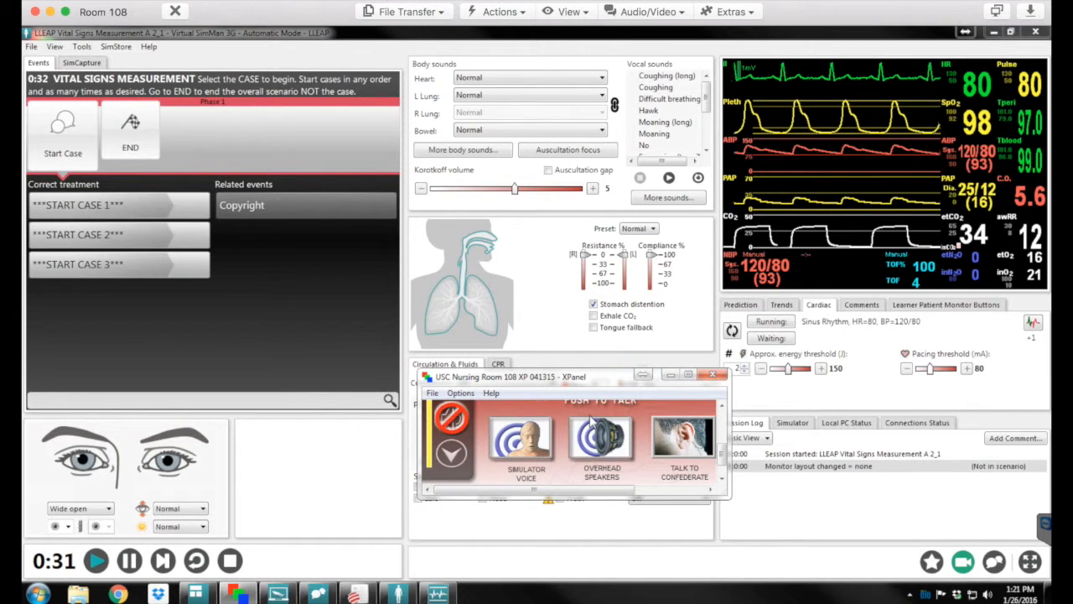
{"action": "left_click_drag", "start_coordinate": [537, 490], "coordinate": [556, 496]}
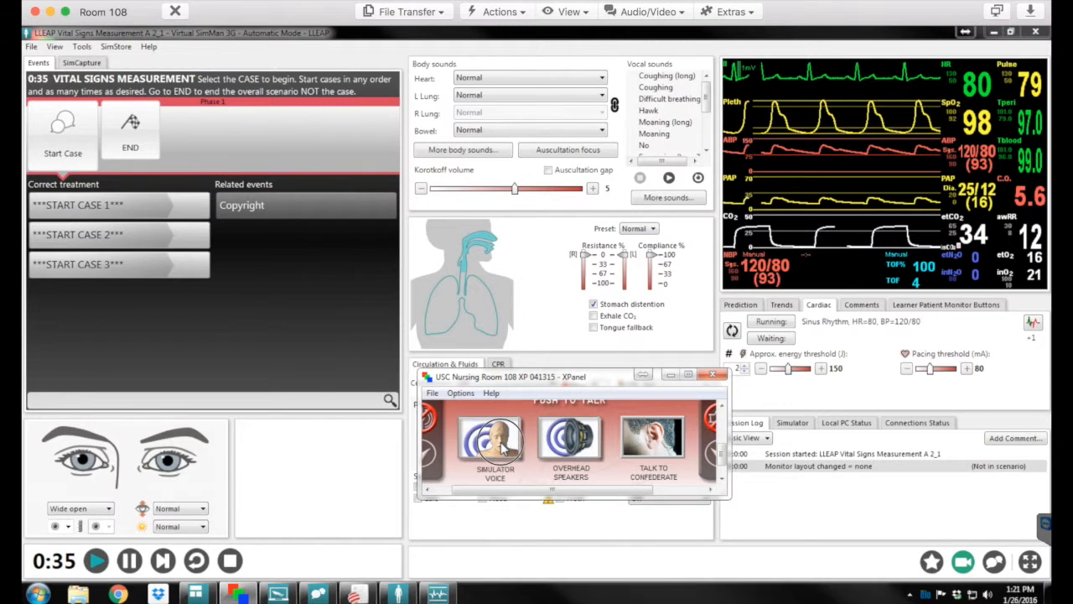
- Activate push-to-talk for the simulator voice and for the overhead speakers
{"action": "left_click", "coordinate": [502, 447]}
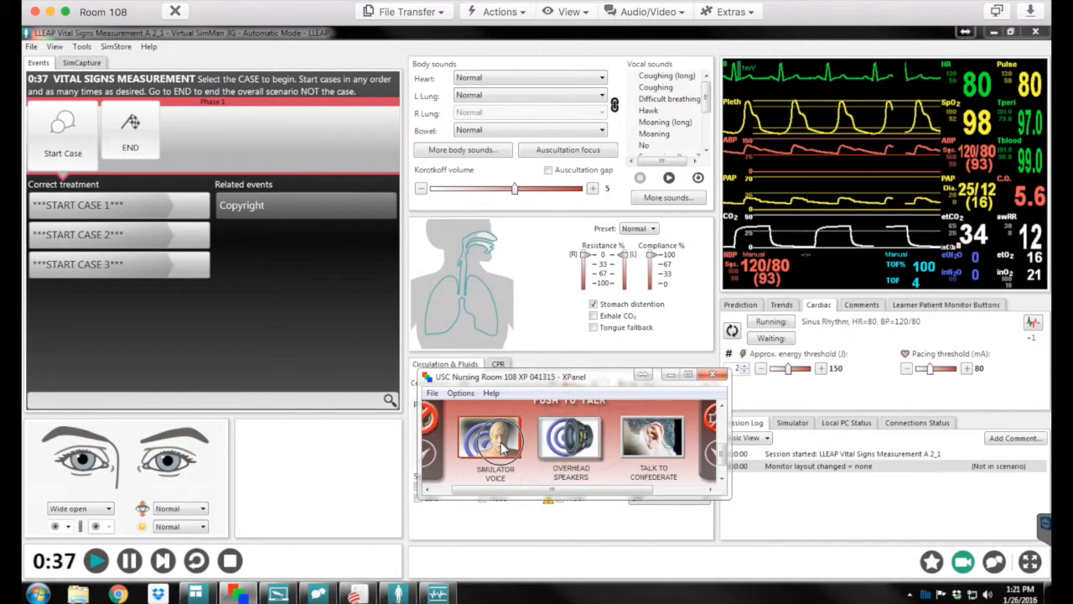
{"action": "left_click", "coordinate": [502, 448]}
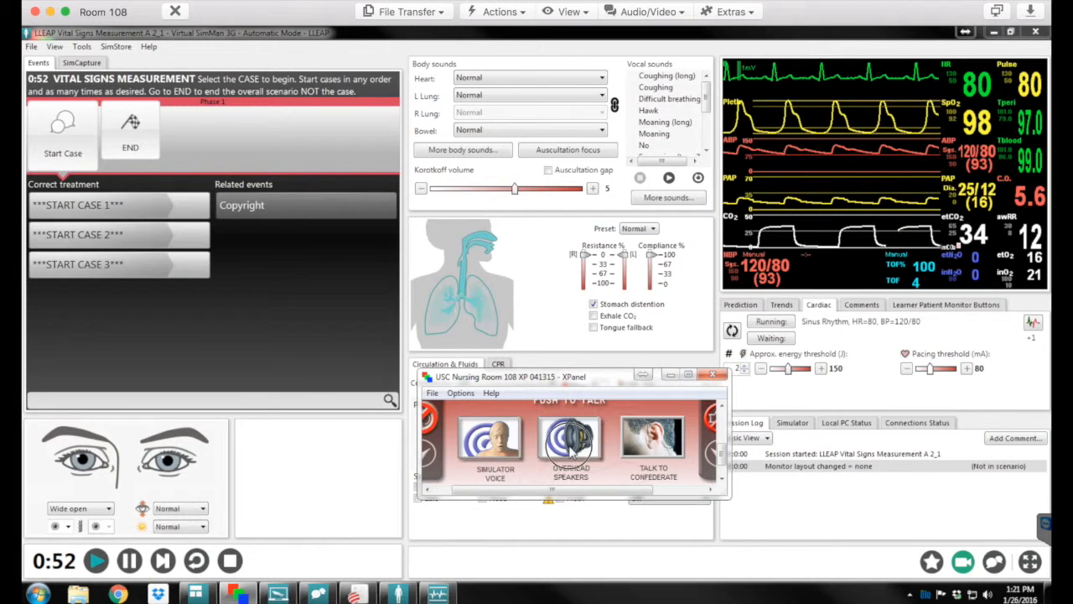
{"action": "left_click", "coordinate": [570, 444]}
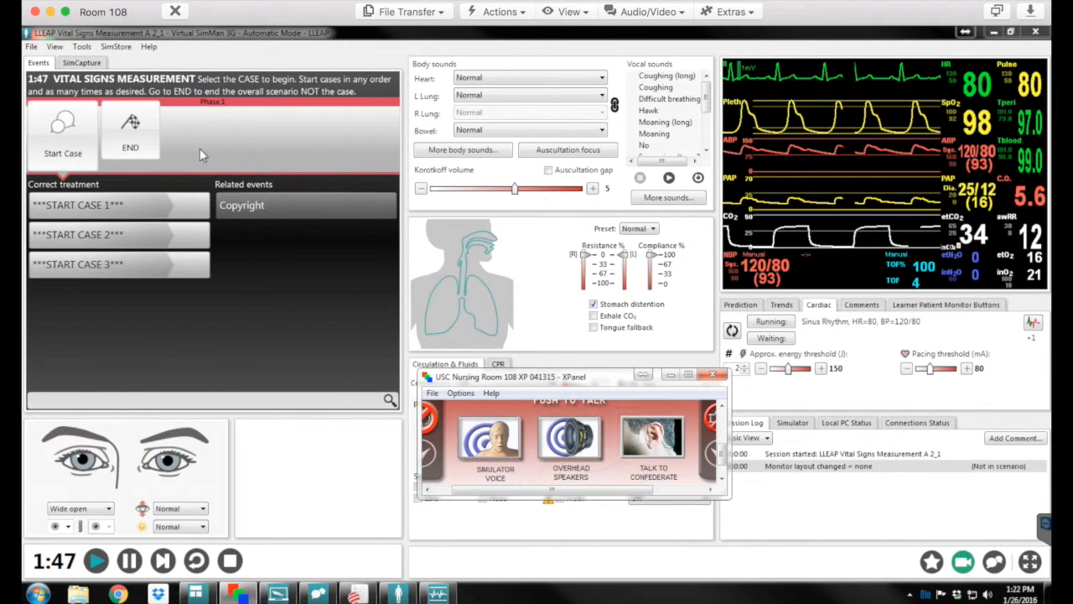
- Start Case 1 and activate push-to-talk through the overhead speakers
{"action": "left_click", "coordinate": [106, 204]}
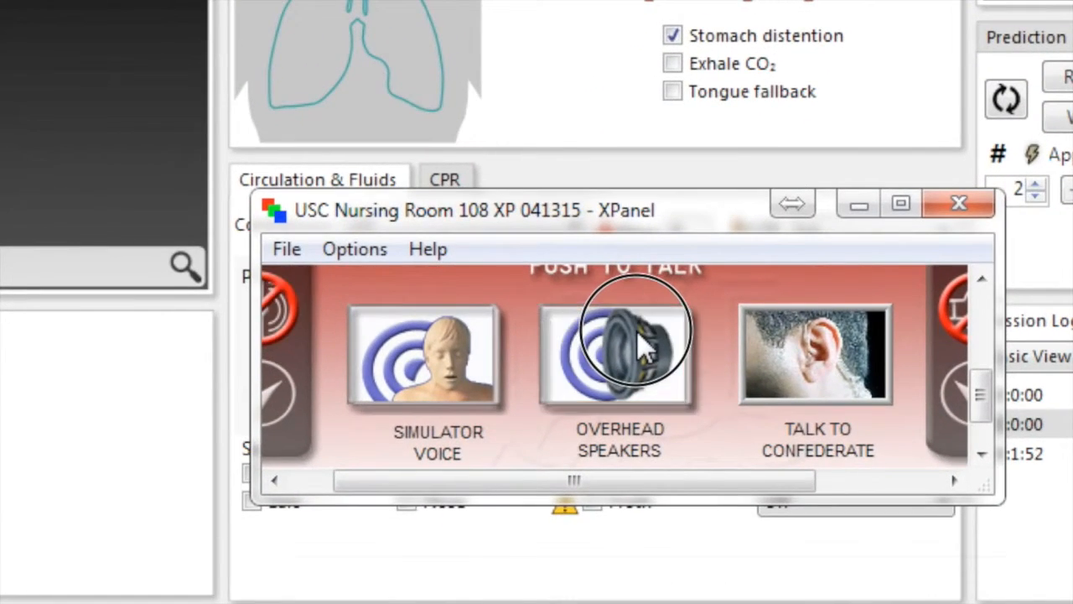
{"action": "left_click", "coordinate": [636, 331]}
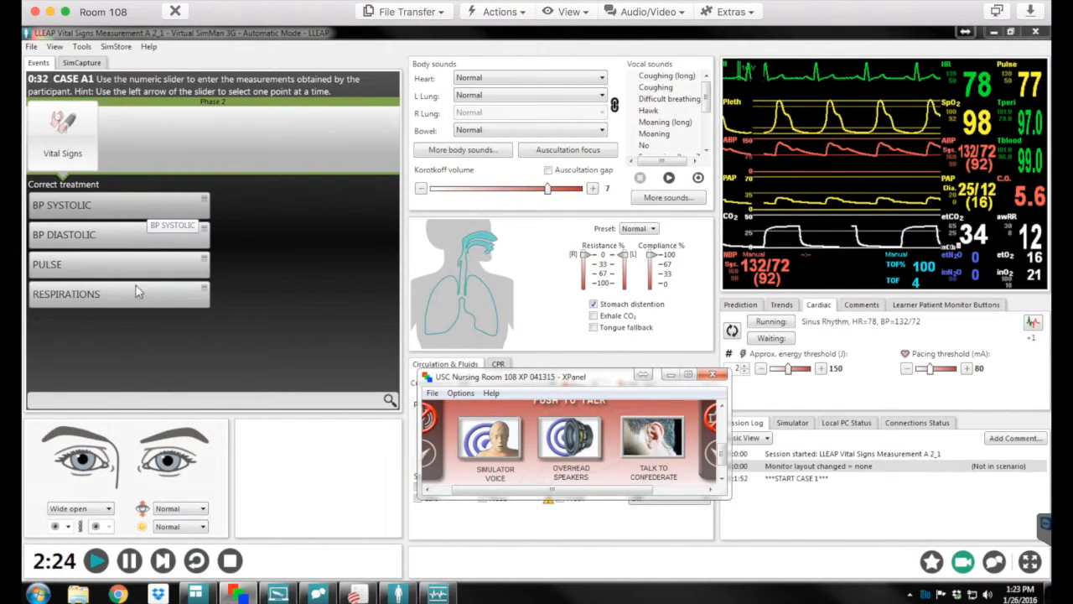
- Record the participant's BP systolic measurement as 126, keeping the XPanel's Push to Talk controls in view
{"action": "left_click", "coordinate": [140, 206]}
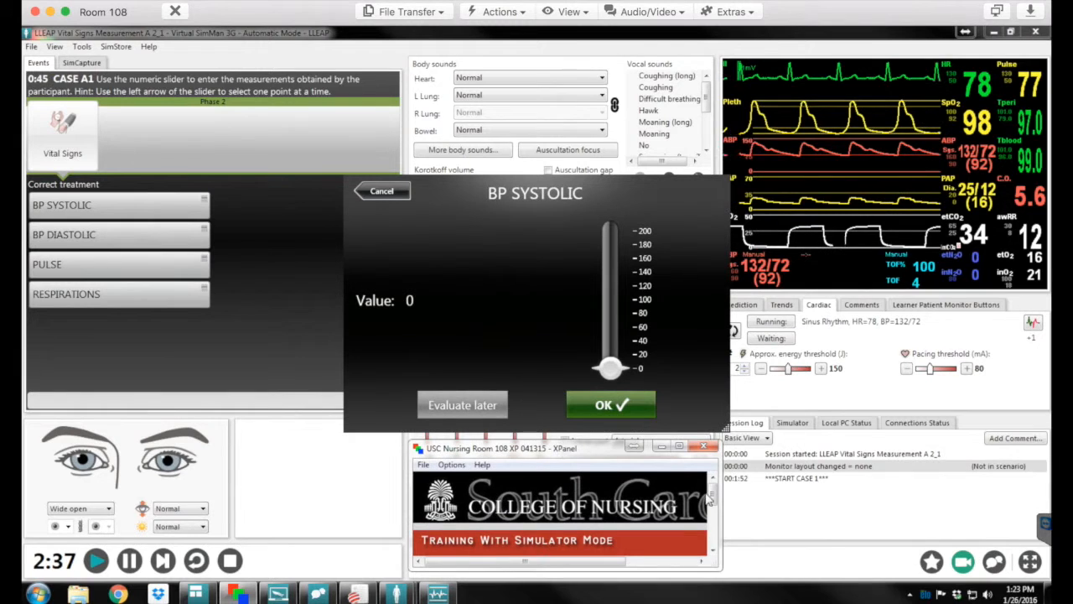
{"action": "left_click_drag", "start_coordinate": [715, 501], "coordinate": [717, 513]}
{"action": "left_click", "coordinate": [715, 526]}
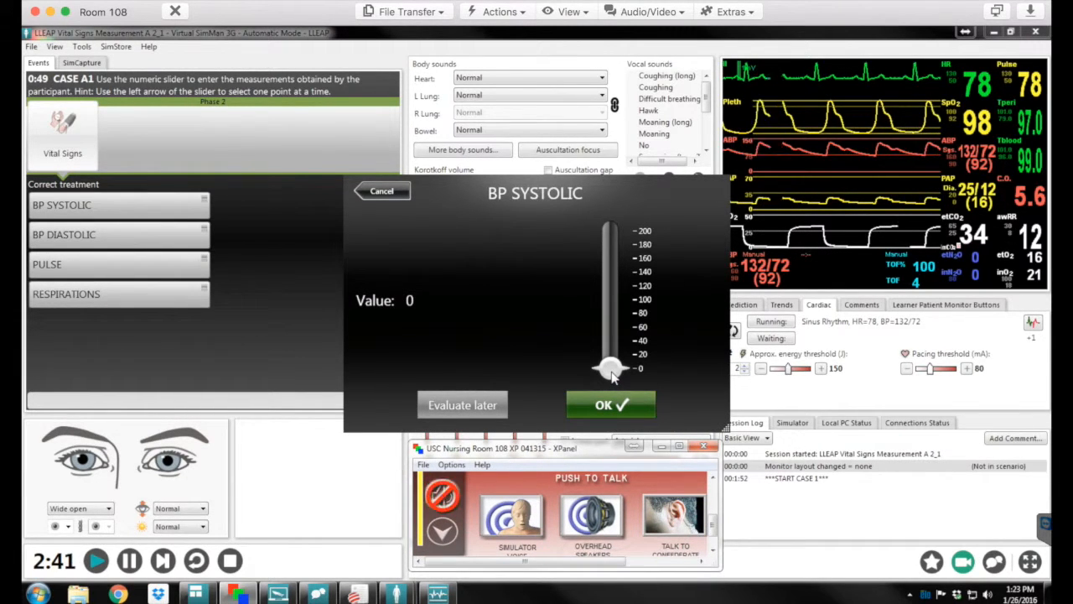
{"action": "left_click", "coordinate": [613, 376]}
{"action": "left_click_drag", "start_coordinate": [613, 376], "coordinate": [621, 285]}
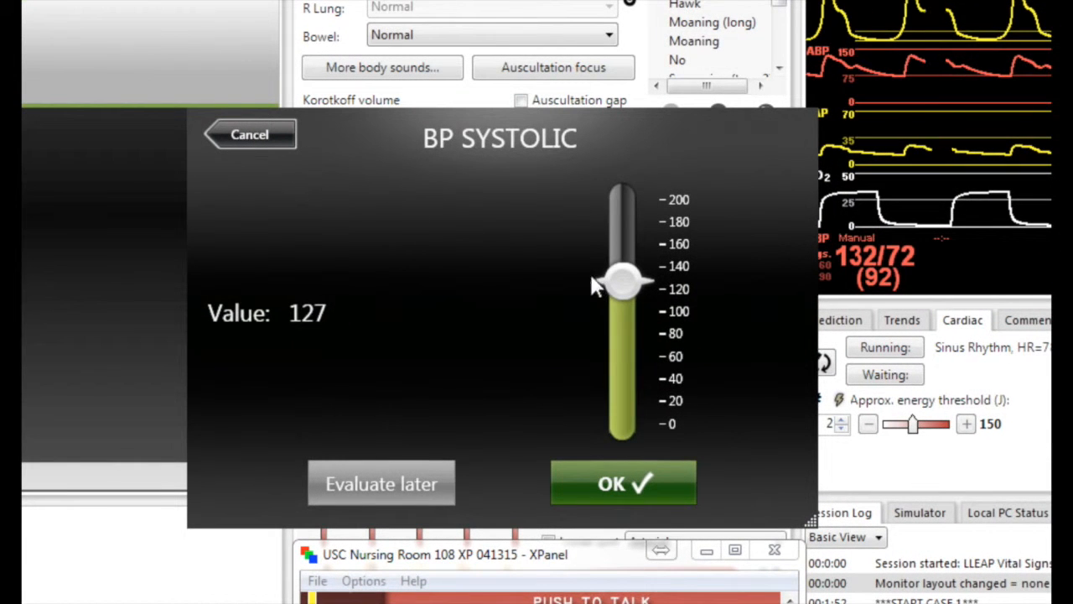
{"action": "left_click_drag", "start_coordinate": [596, 280], "coordinate": [597, 284]}
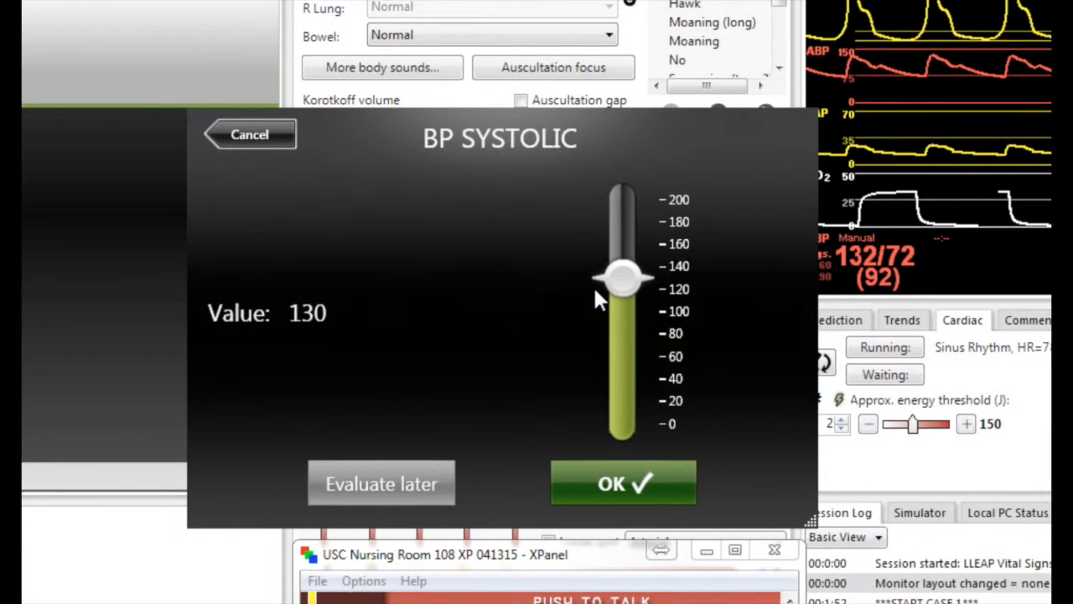
{"action": "key", "text": "Up"}
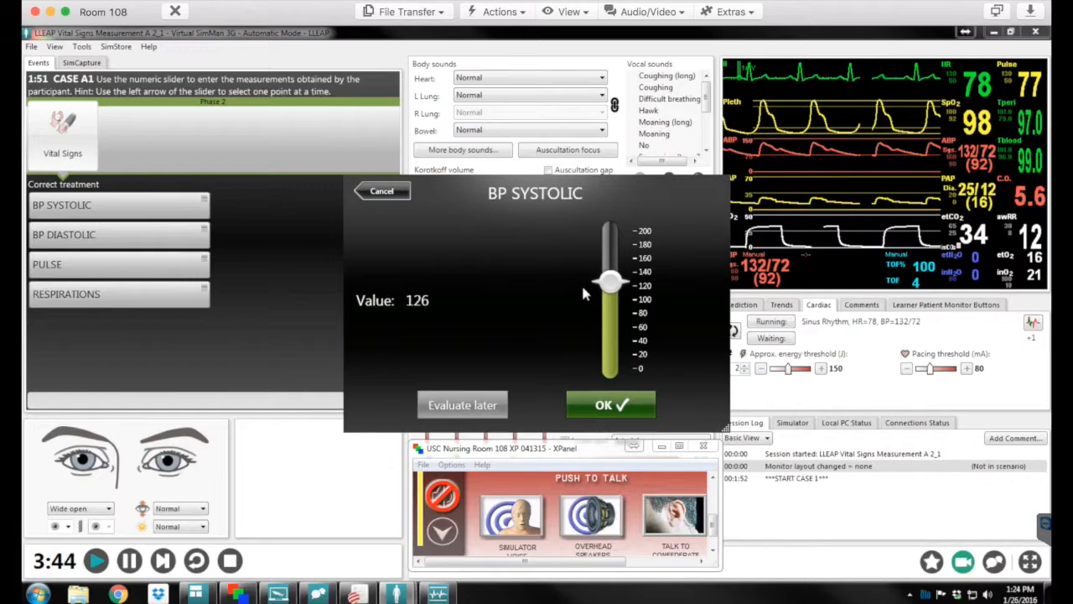
{"action": "left_click", "coordinate": [611, 405]}
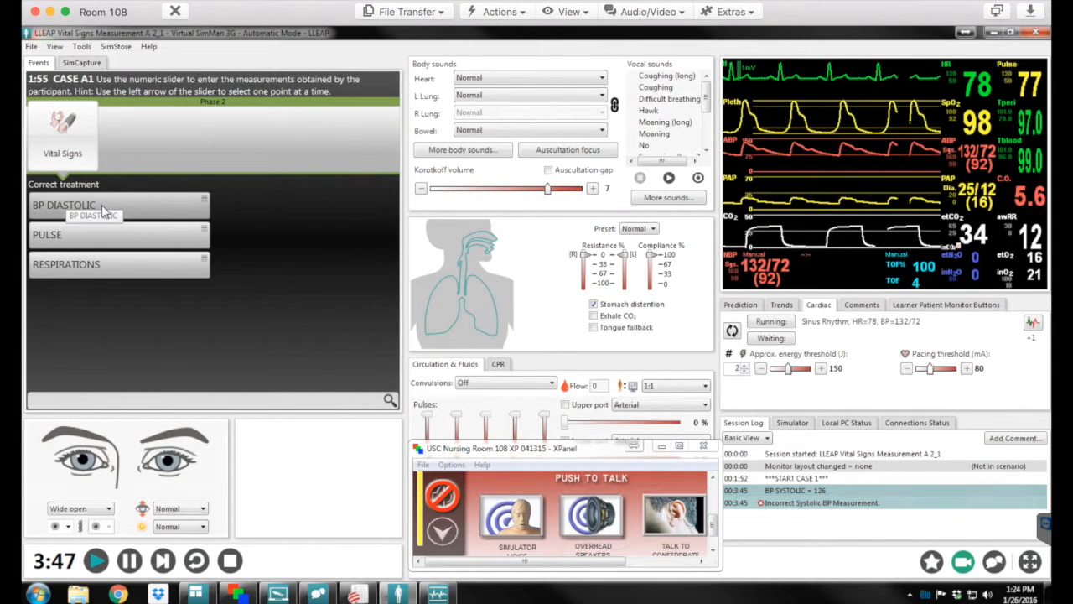
- Record the participant's BP diastolic measurement as 59
{"action": "left_click", "coordinate": [102, 209]}
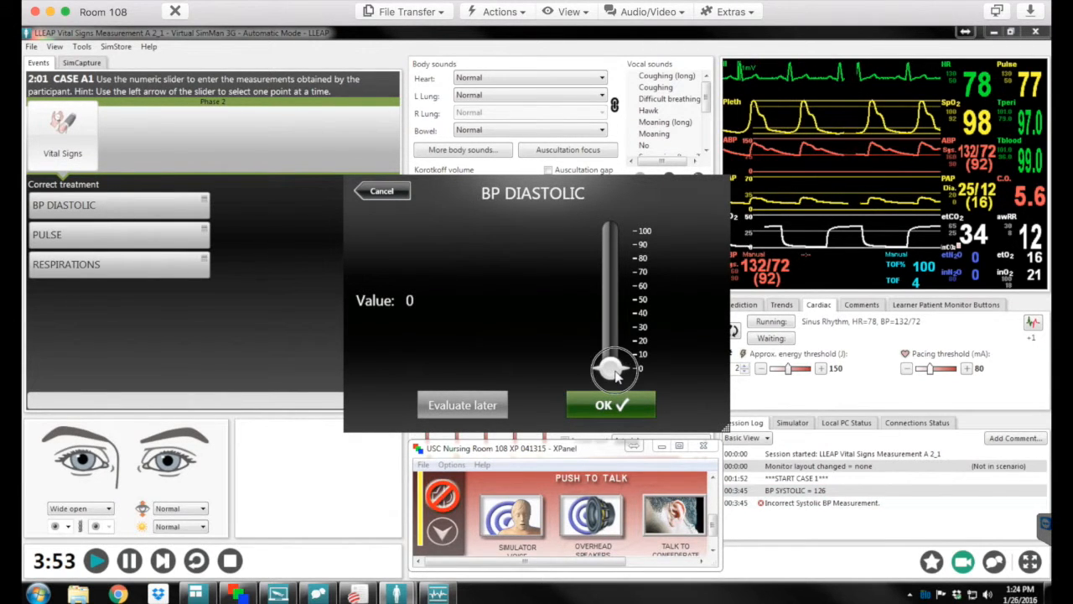
{"action": "left_click_drag", "start_coordinate": [616, 375], "coordinate": [620, 291]}
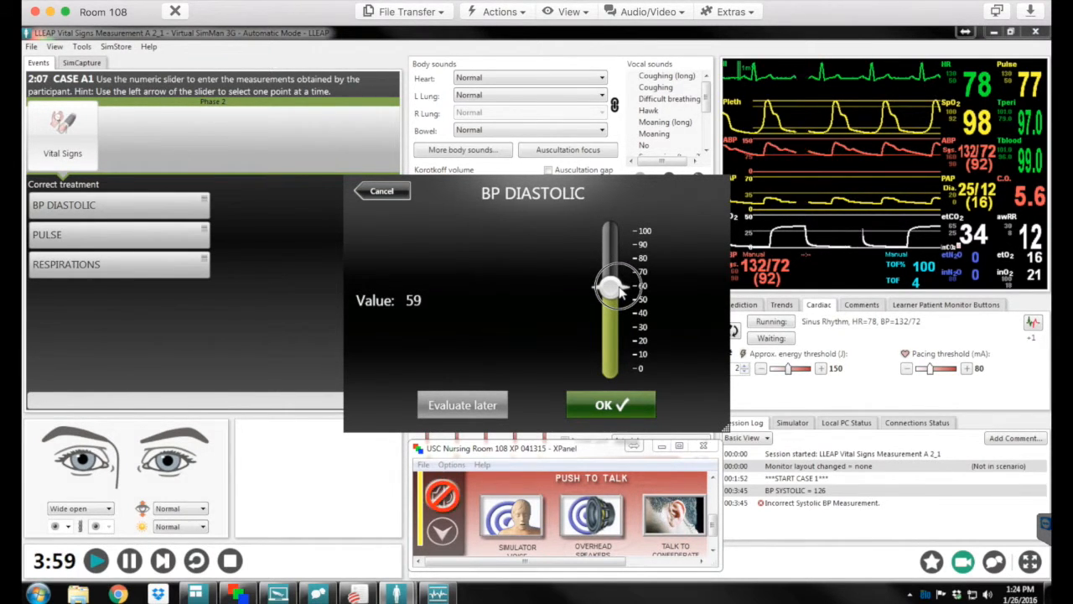
{"action": "left_click_drag", "start_coordinate": [621, 290], "coordinate": [620, 291]}
{"action": "left_click", "coordinate": [605, 404]}
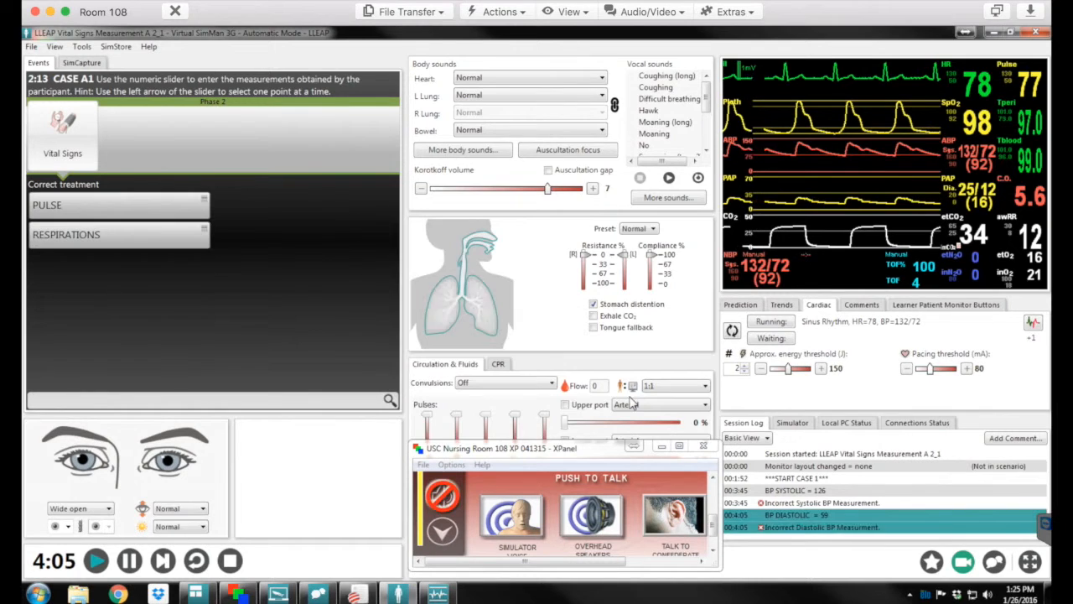
- Record the participant's pulse measurement as 134
{"action": "left_click", "coordinate": [79, 202]}
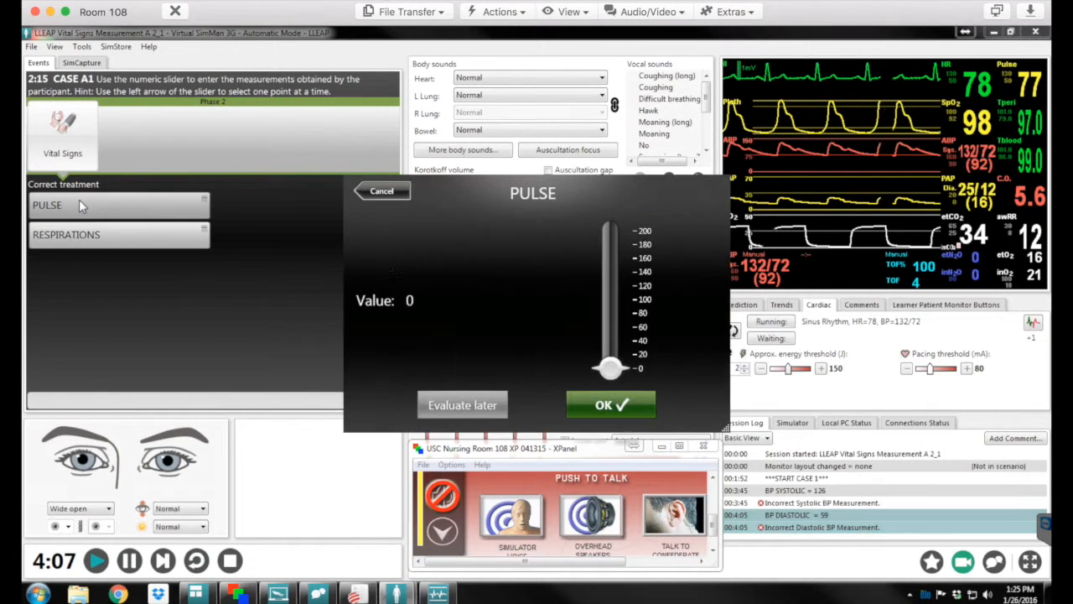
{"action": "left_click_drag", "start_coordinate": [609, 367], "coordinate": [604, 268]}
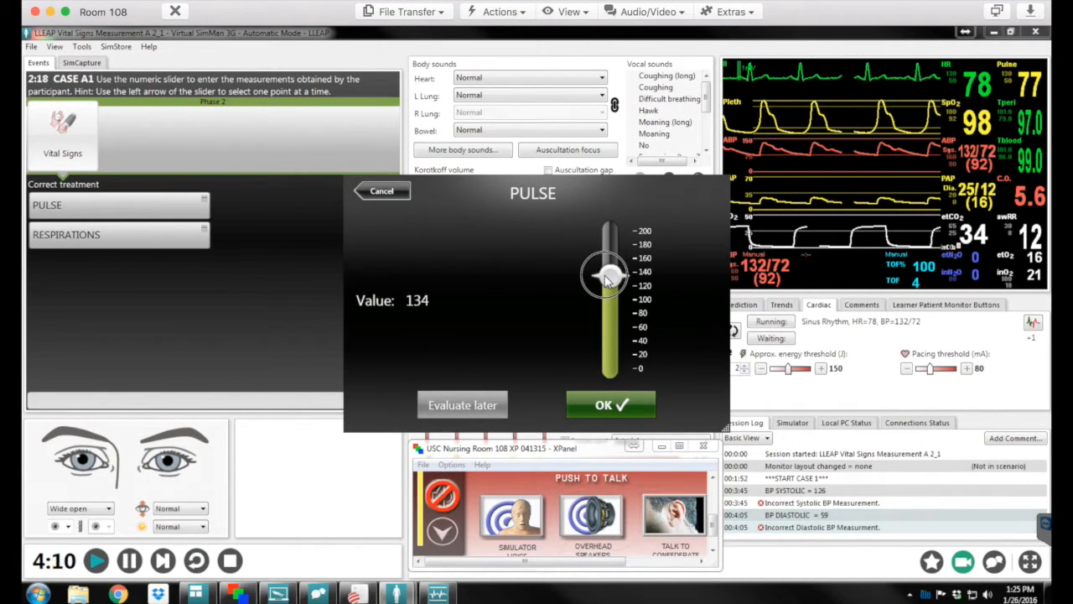
{"action": "left_click", "coordinate": [616, 405]}
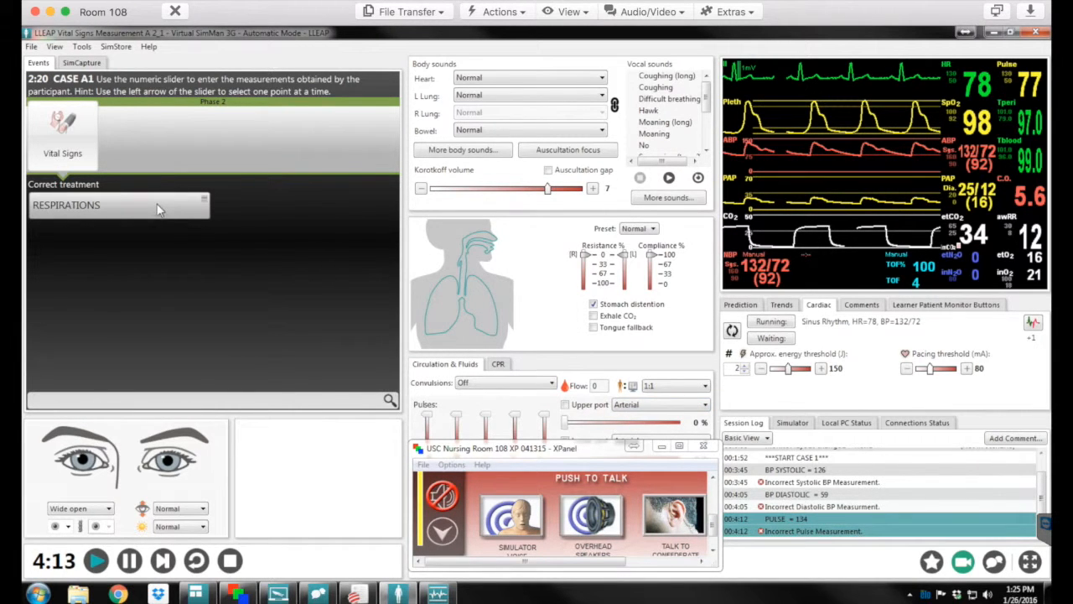
- Record the participant's respirations measurement as 27 and acknowledge the instructor message
{"action": "left_click", "coordinate": [159, 210]}
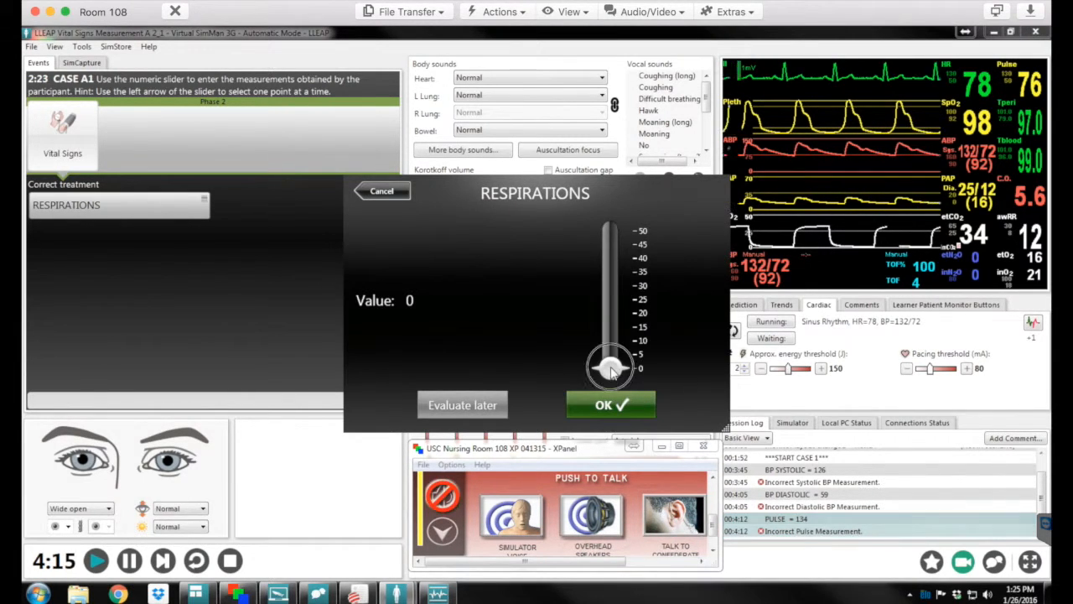
{"action": "left_click_drag", "start_coordinate": [611, 372], "coordinate": [615, 298]}
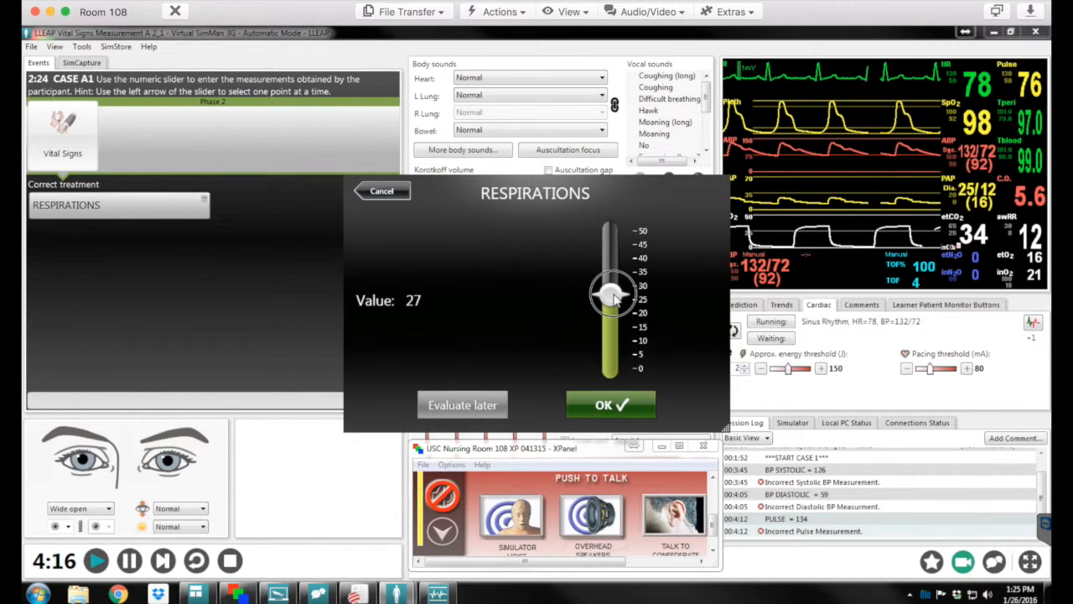
{"action": "left_click", "coordinate": [619, 405]}
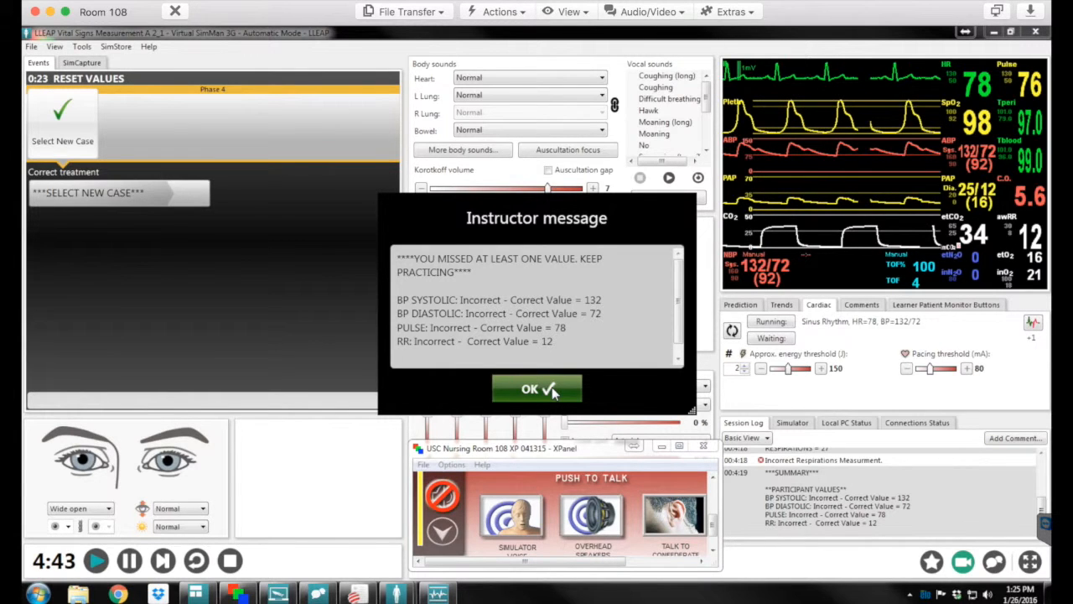
{"action": "left_click", "coordinate": [551, 390]}
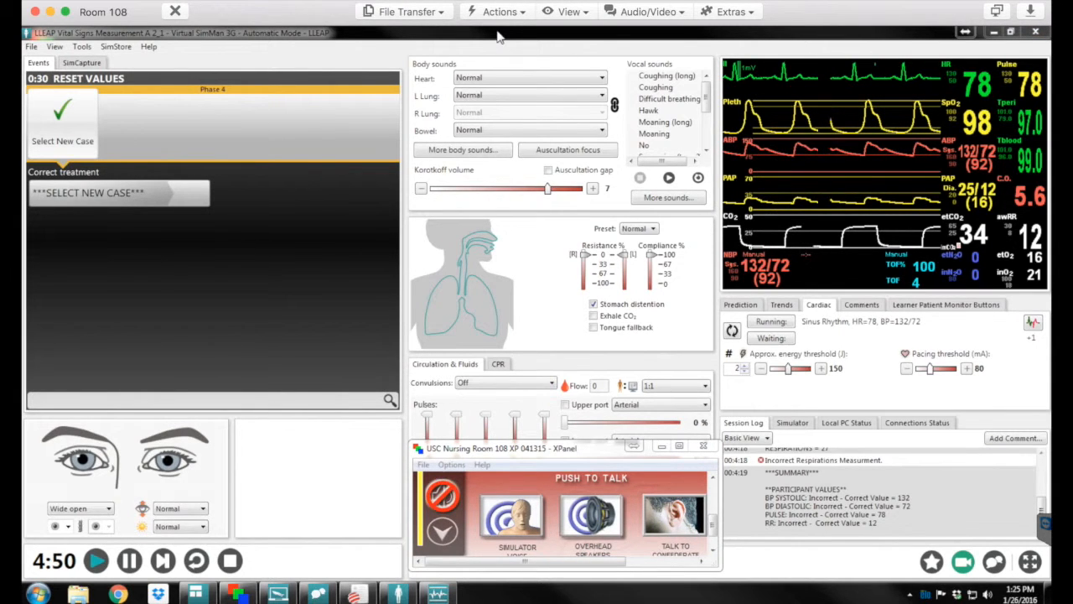
- Switch the remote session's active display to monitor 2 to show the patient monitor
{"action": "left_click", "coordinate": [569, 12]}
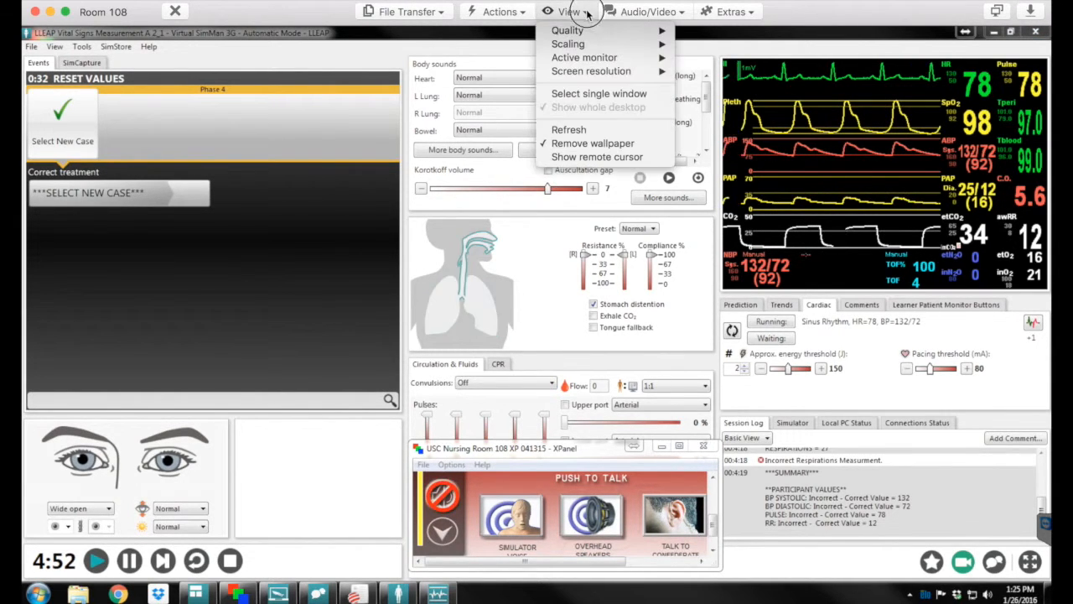
{"action": "mouse_move", "coordinate": [592, 45]}
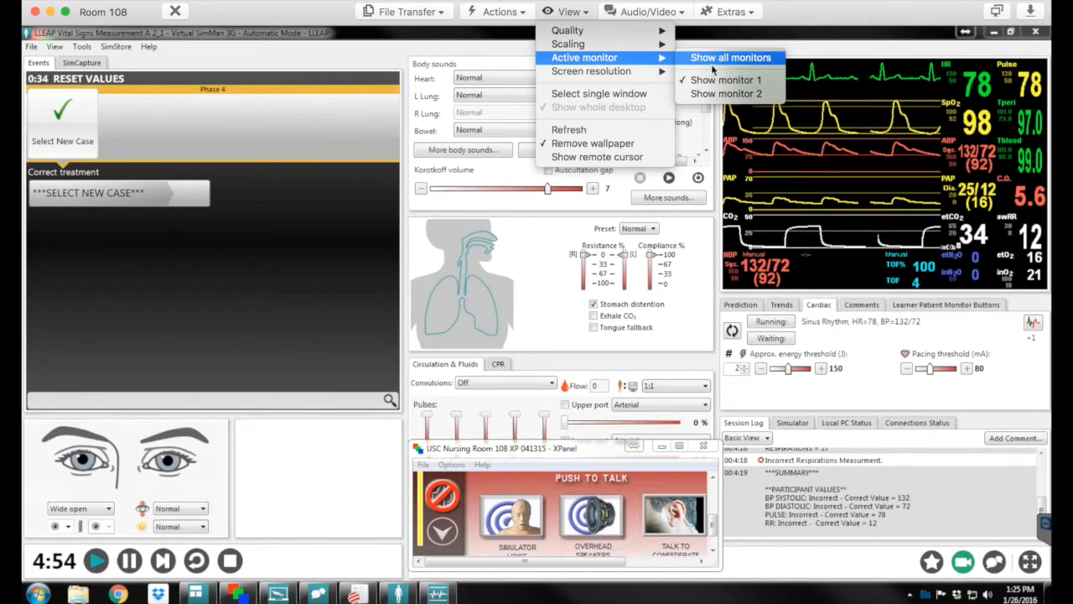
{"action": "left_click", "coordinate": [715, 94]}
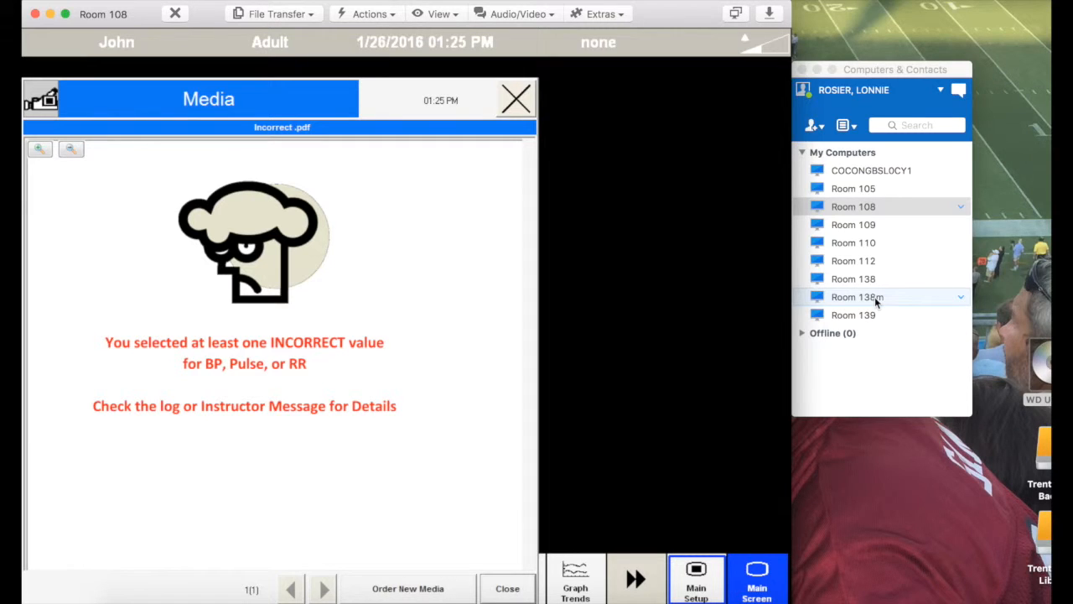
- Switch the remote session's active display back to monitor 1 to show the instructor application
{"action": "left_click", "coordinate": [451, 18]}
{"action": "mouse_move", "coordinate": [457, 66]}
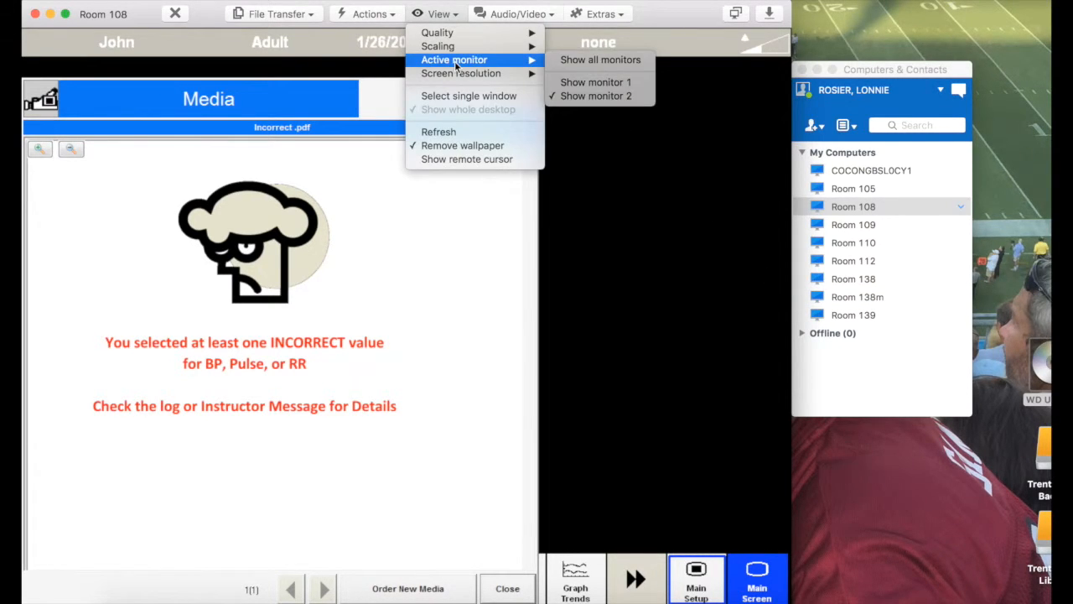
{"action": "left_click", "coordinate": [595, 83]}
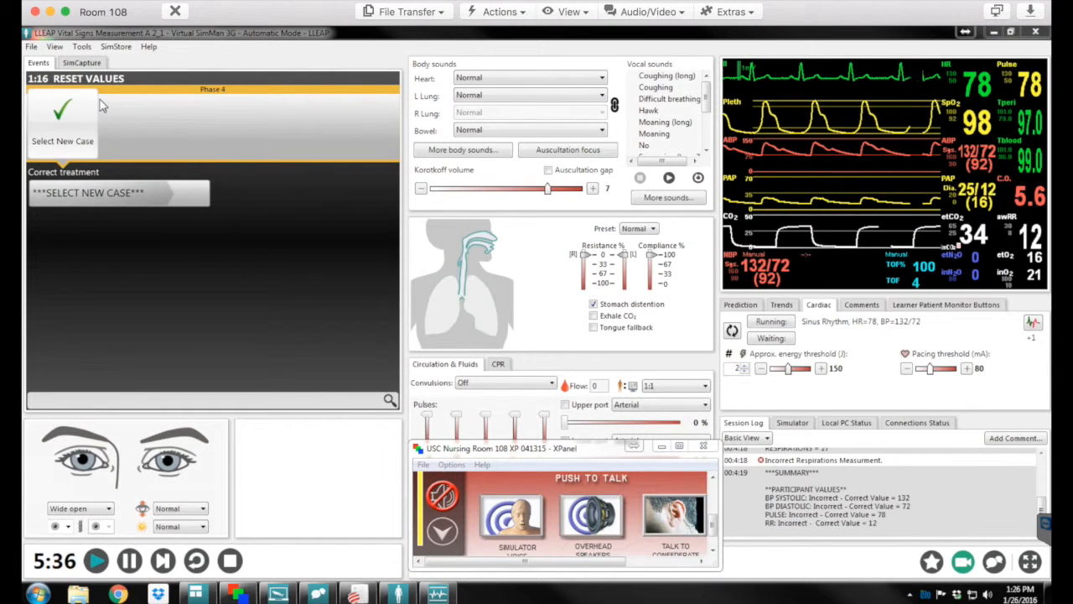
- Choose to select a new case in the scenario and start case 2
{"action": "left_click", "coordinate": [100, 188]}
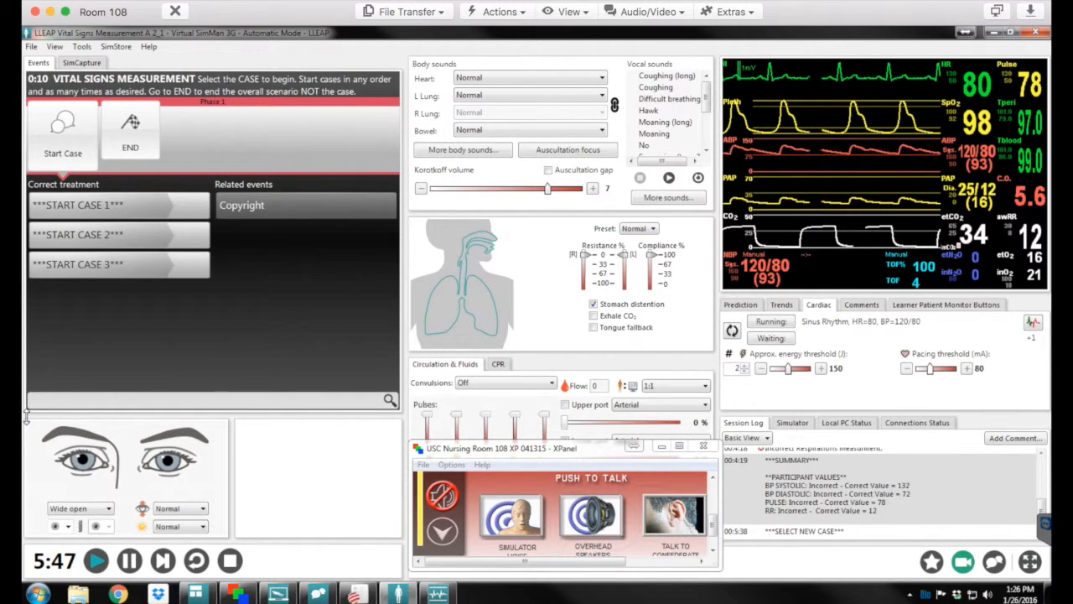
{"action": "double_click", "coordinate": [121, 244]}
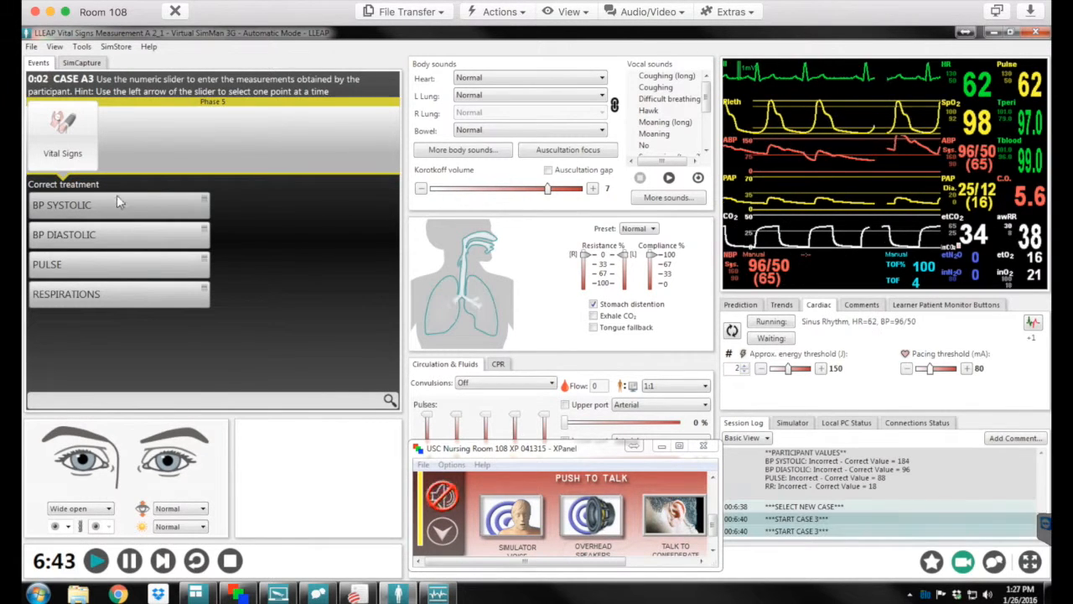
- Record the participant's BP systolic measurement for case A3 as 96
{"action": "left_click", "coordinate": [117, 208]}
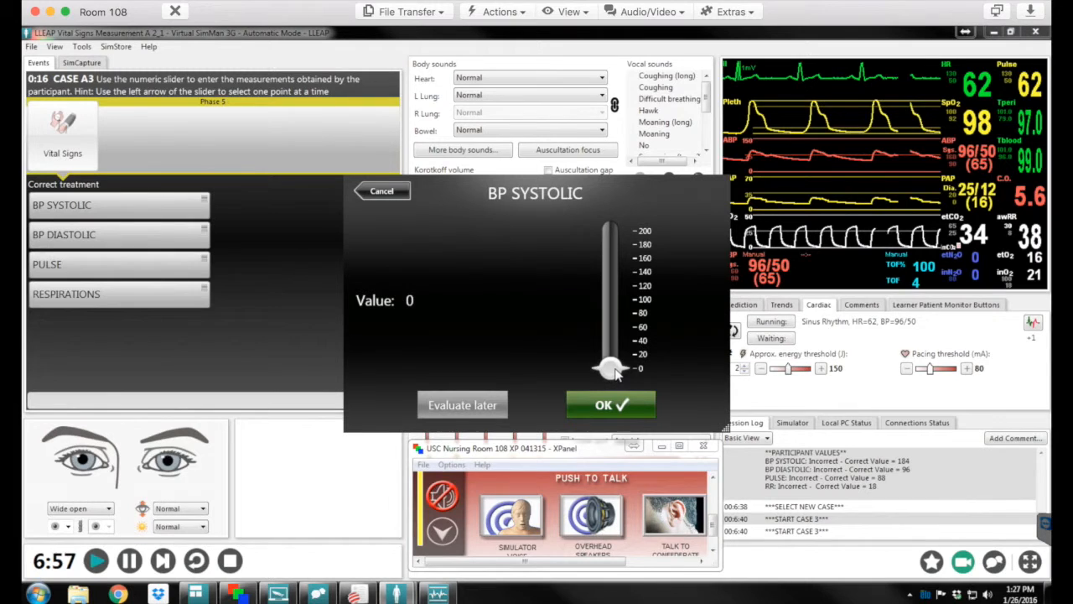
{"action": "left_click_drag", "start_coordinate": [613, 370], "coordinate": [619, 307]}
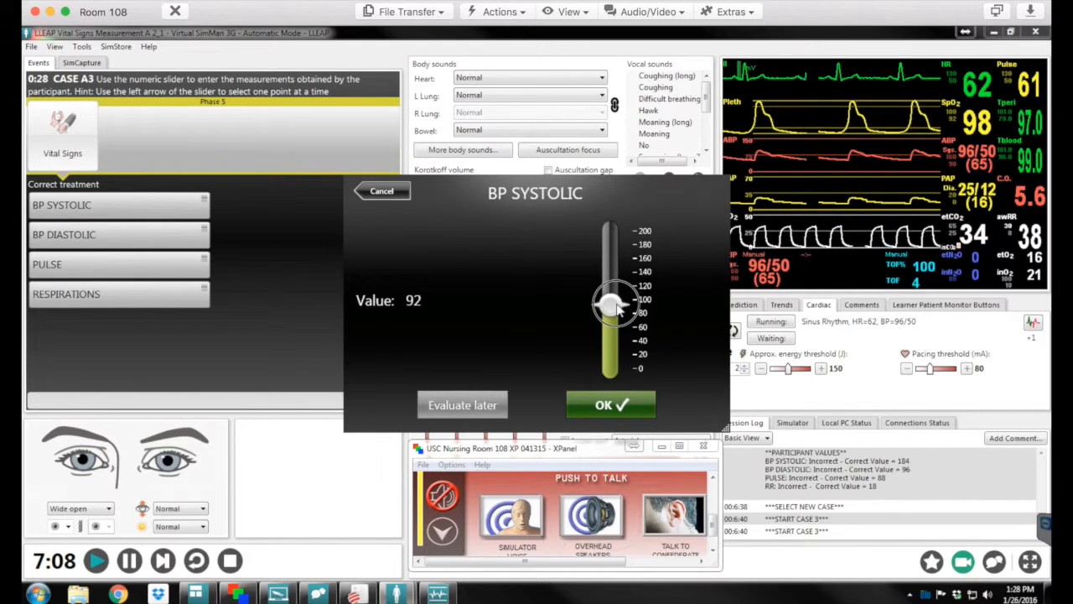
{"action": "key", "text": "Up"}
{"action": "key", "text": "Up"}
{"action": "key", "text": "Up"}
{"action": "key", "text": "Up"}
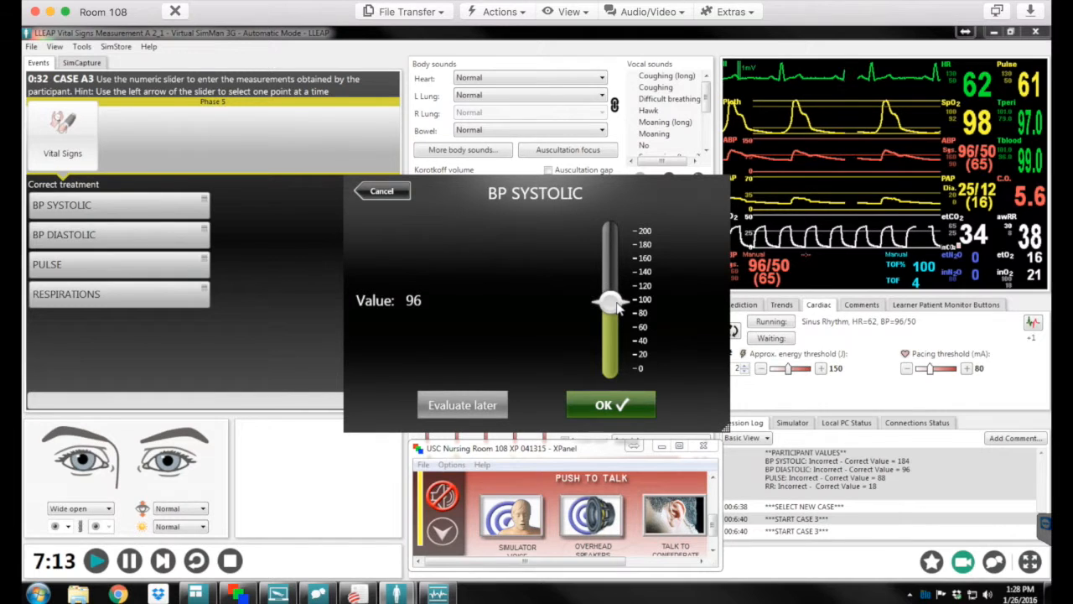
{"action": "left_click", "coordinate": [620, 405]}
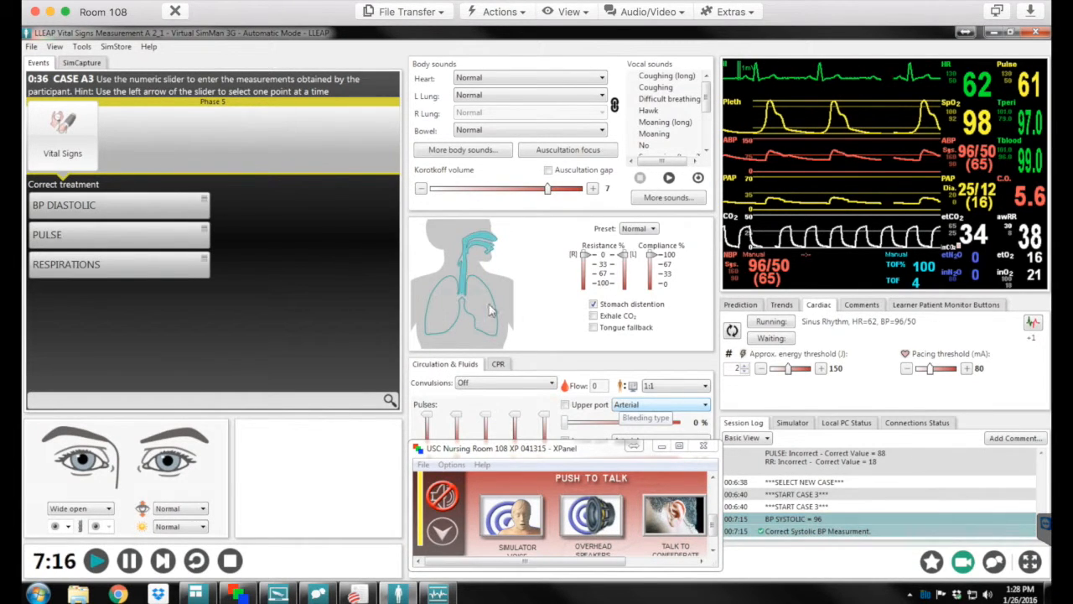
- Record the participant's BP diastolic measurement for case A3 as 50
{"action": "left_click", "coordinate": [151, 211]}
{"action": "left_click_drag", "start_coordinate": [609, 374], "coordinate": [609, 305]}
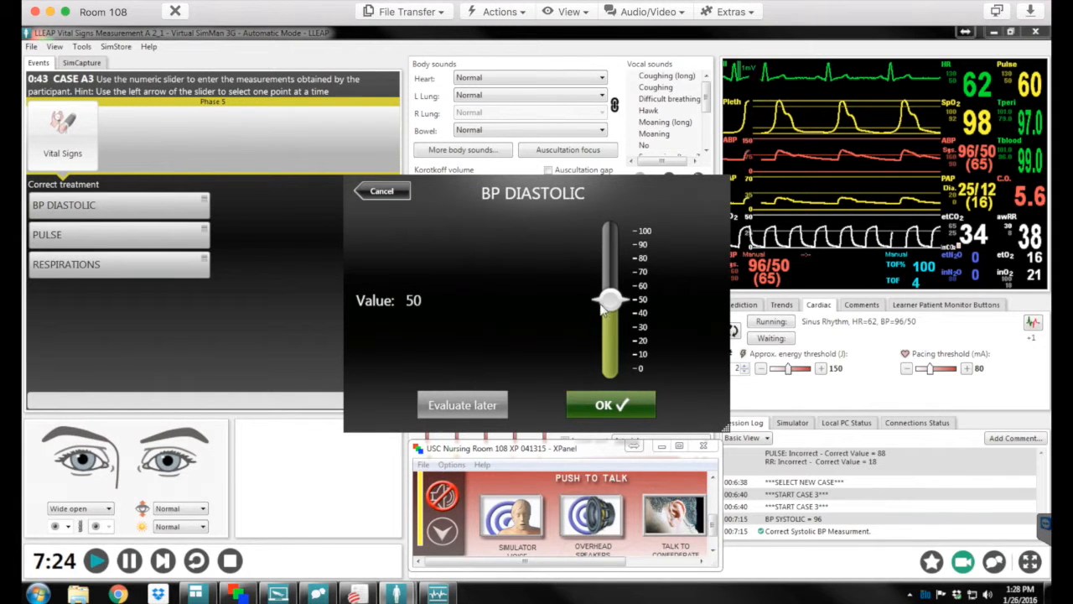
{"action": "left_click", "coordinate": [619, 405]}
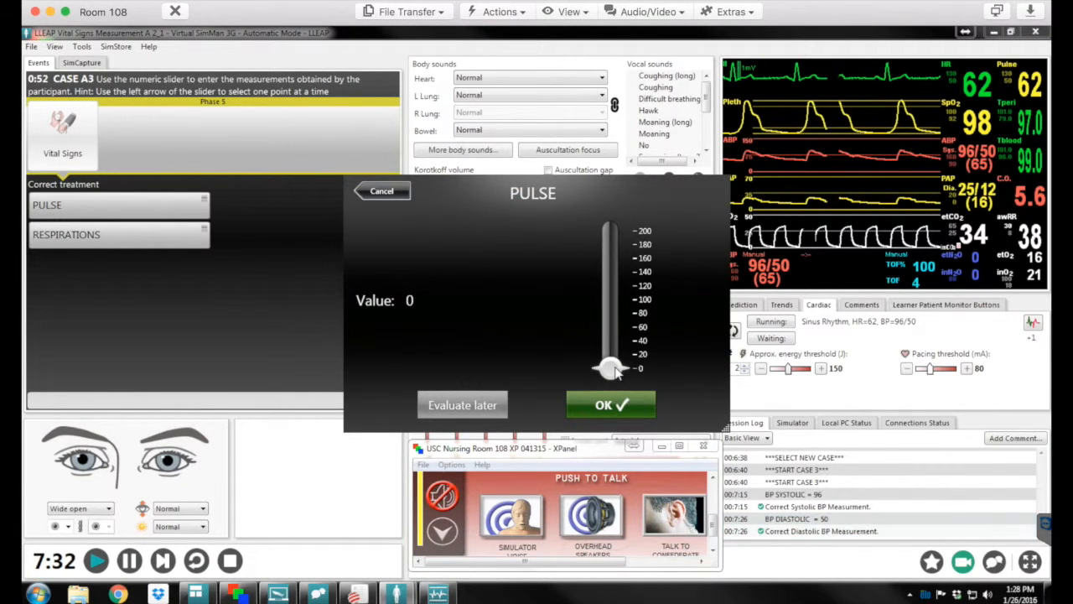
- Record the participant's pulse as 62 and respirations as 38 for case A3
{"action": "left_click_drag", "start_coordinate": [615, 367], "coordinate": [616, 263]}
{"action": "left_click", "coordinate": [612, 405]}
{"action": "left_click", "coordinate": [144, 213]}
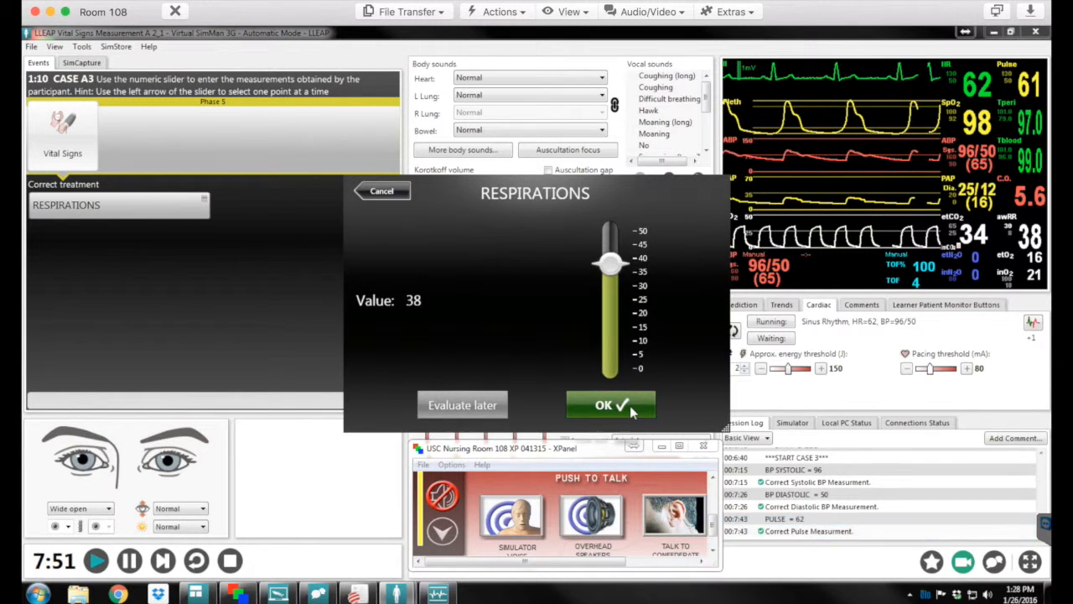
{"action": "left_click", "coordinate": [611, 405]}
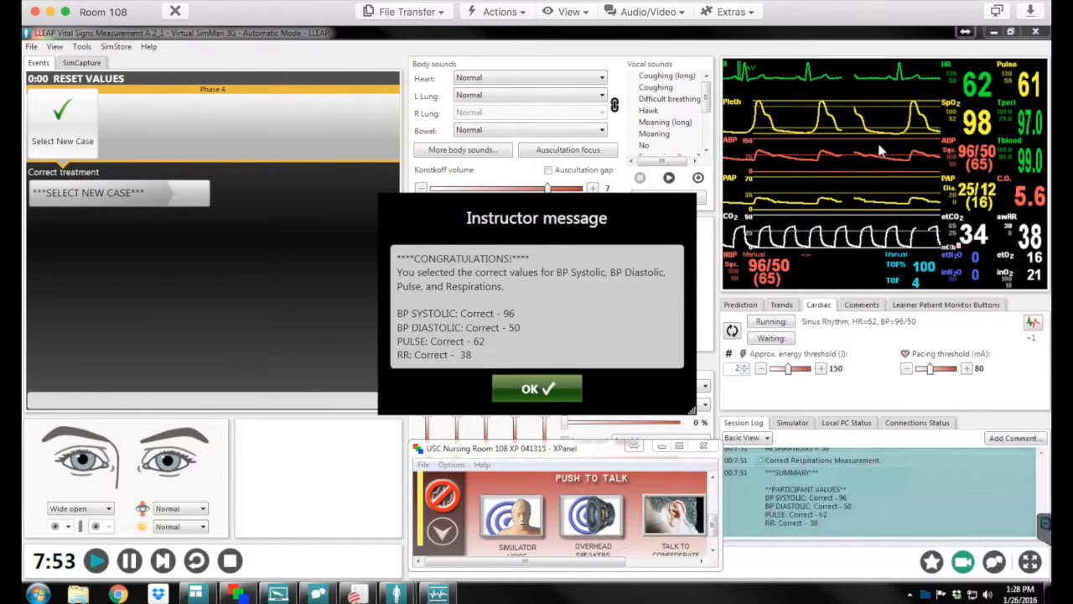
- Switch the remote session's active display to monitor 2 to view the case A3 feedback on the patient monitor
{"action": "left_click", "coordinate": [569, 12]}
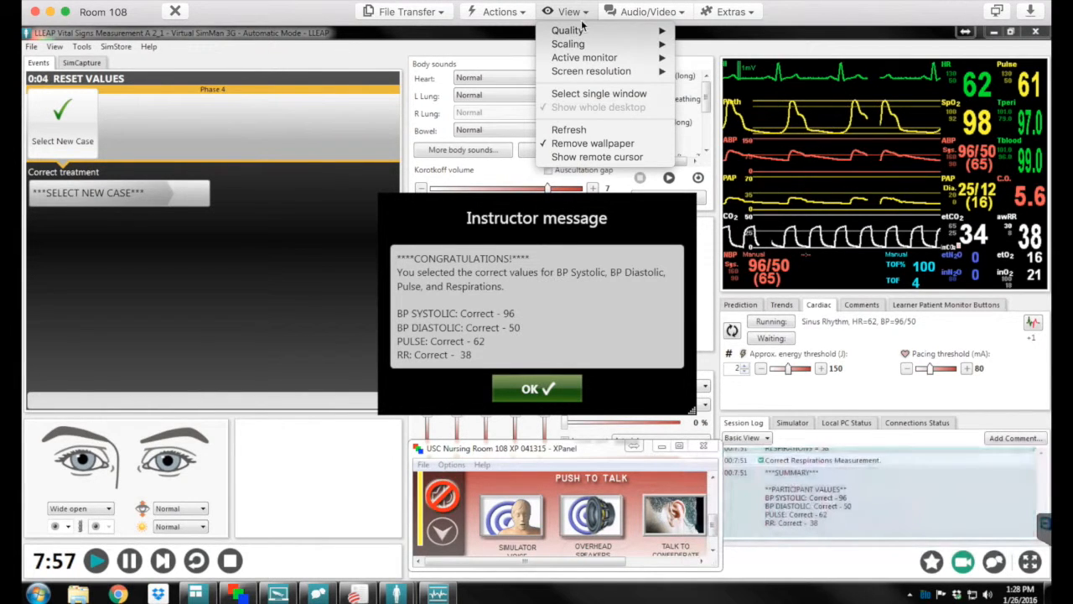
{"action": "mouse_move", "coordinate": [591, 57]}
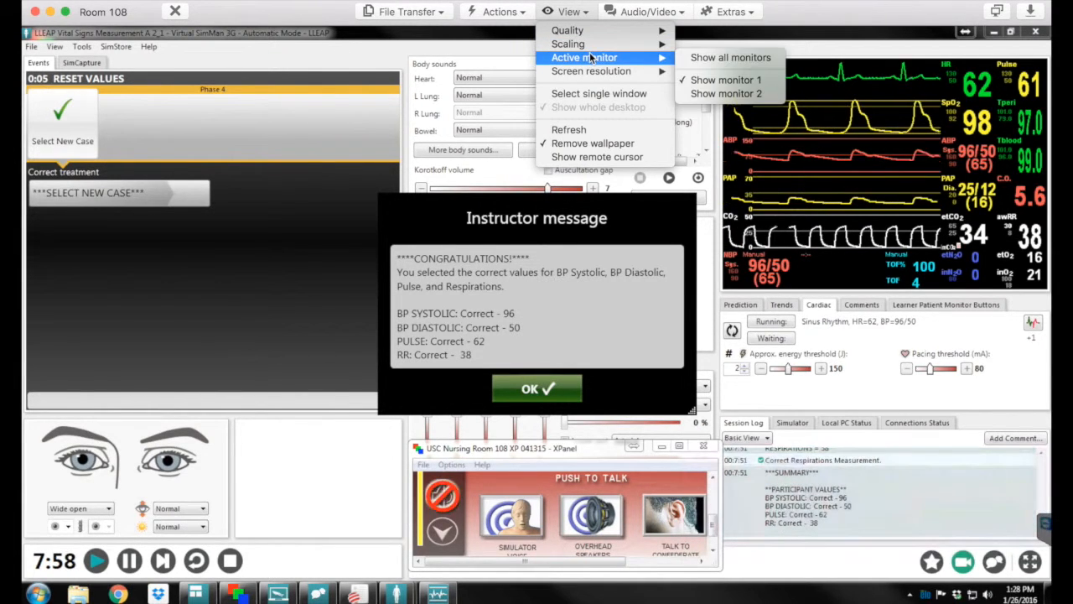
{"action": "left_click", "coordinate": [730, 92]}
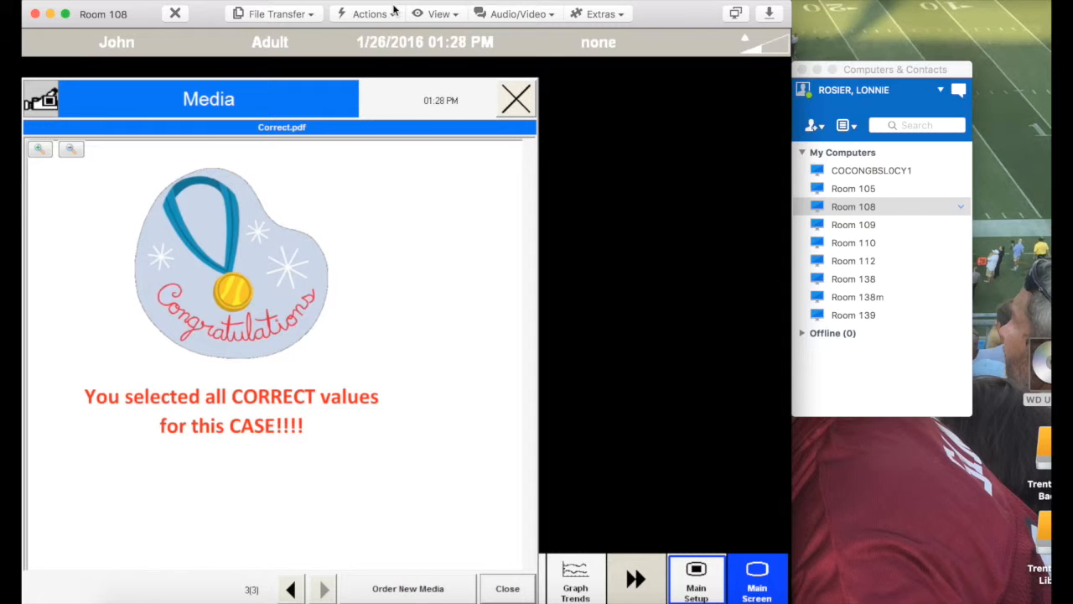
- Return the remote session's display to monitor 1 and acknowledge the instructor message
{"action": "left_click", "coordinate": [443, 14]}
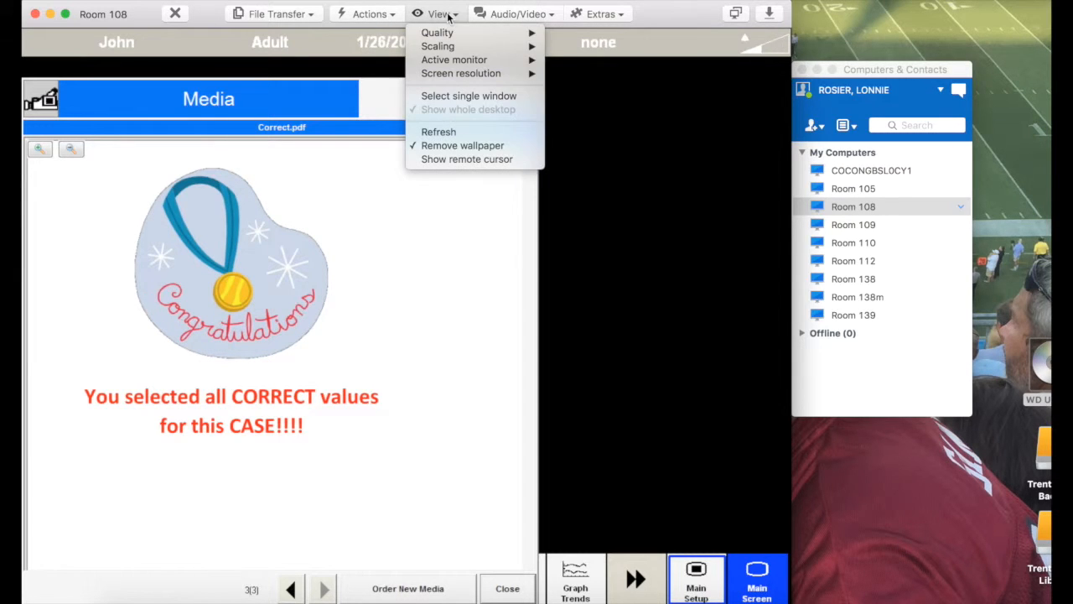
{"action": "mouse_move", "coordinate": [465, 60]}
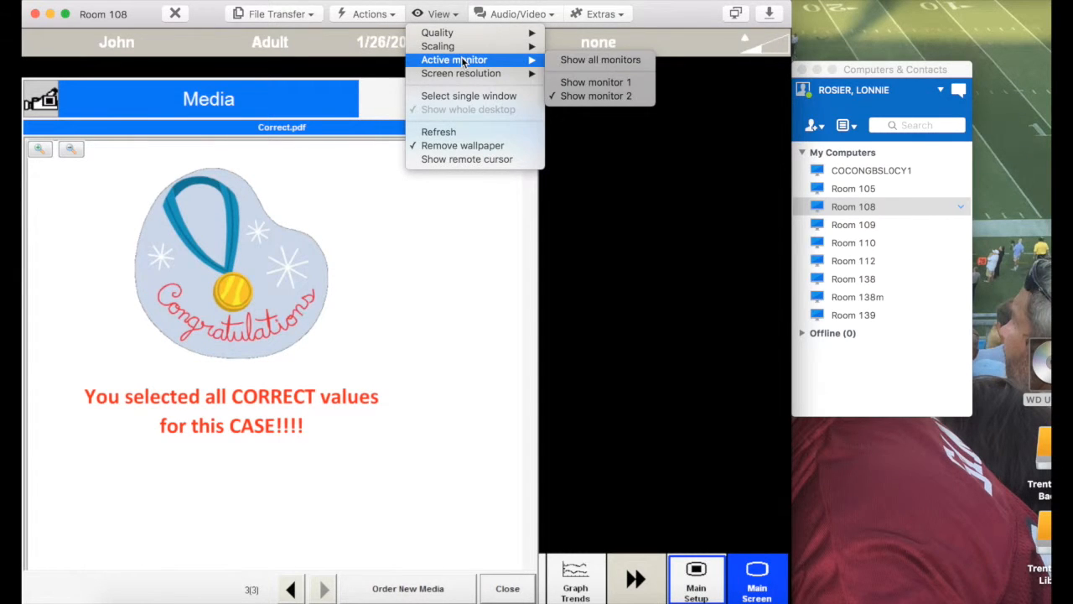
{"action": "left_click", "coordinate": [596, 82]}
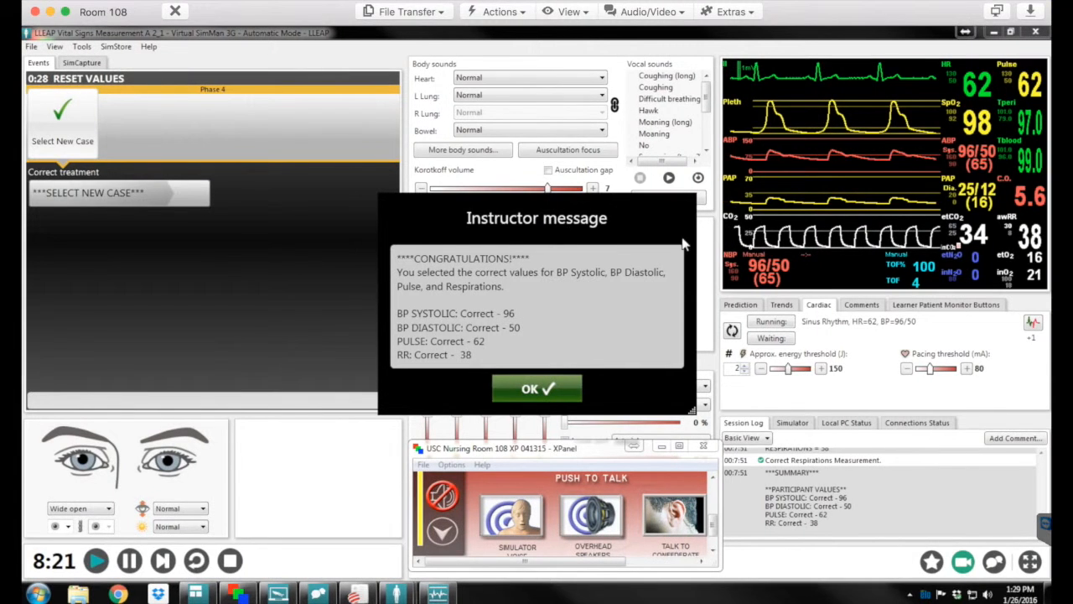
{"action": "left_click", "coordinate": [568, 388]}
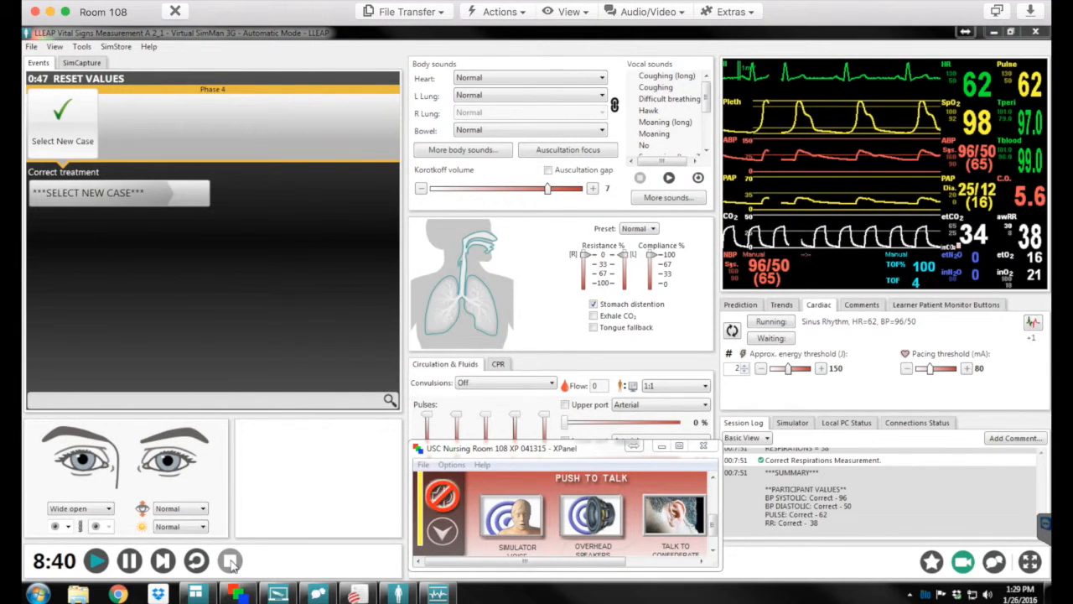
- End the current session and start a new one, discarding the current log and video files
{"action": "left_click", "coordinate": [232, 562]}
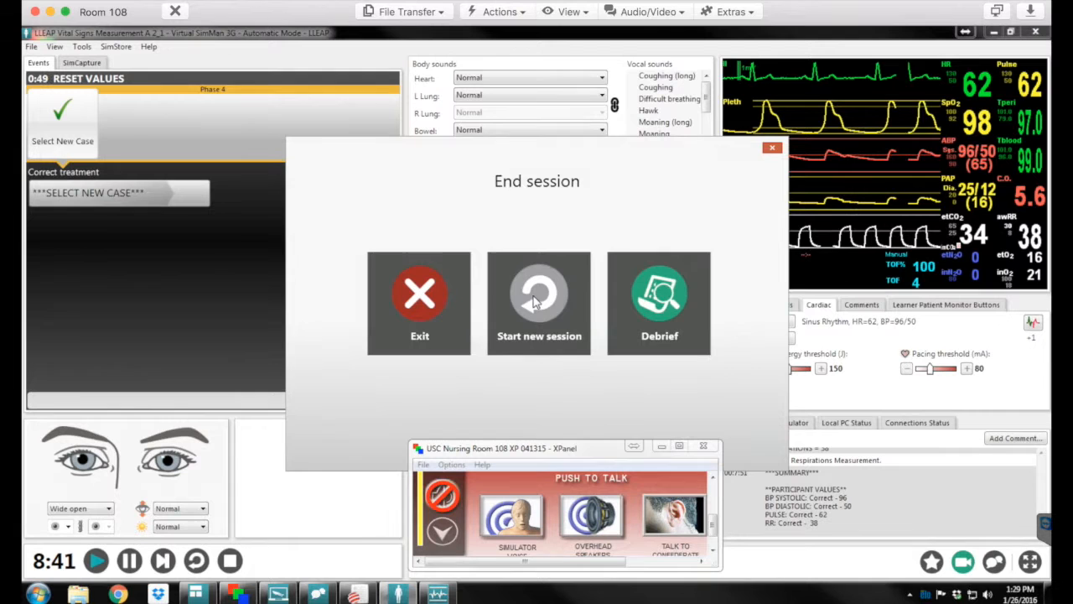
{"action": "left_click", "coordinate": [538, 303]}
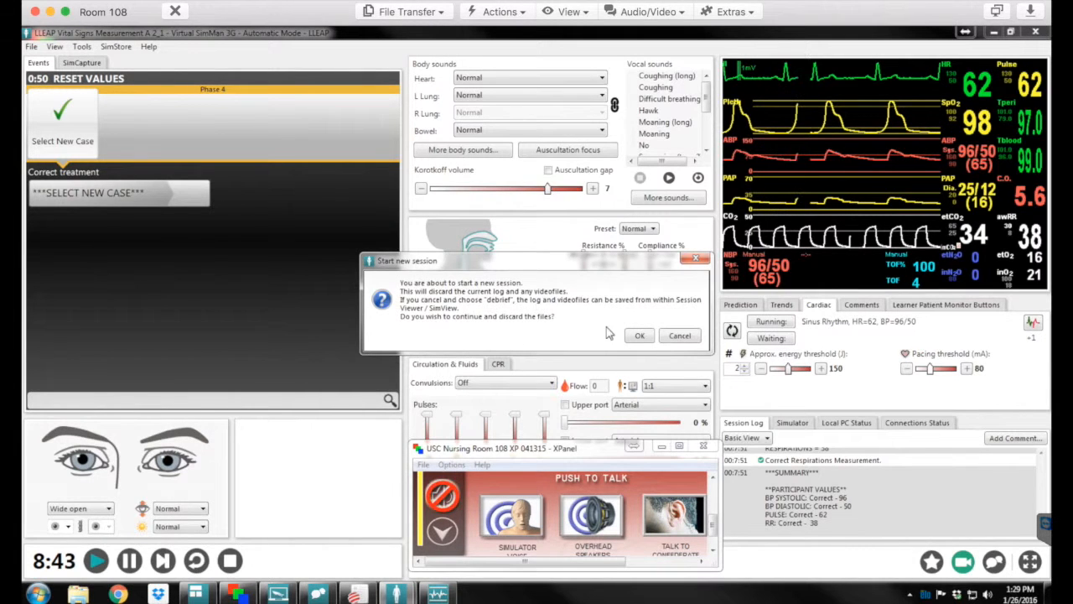
{"action": "left_click", "coordinate": [638, 337]}
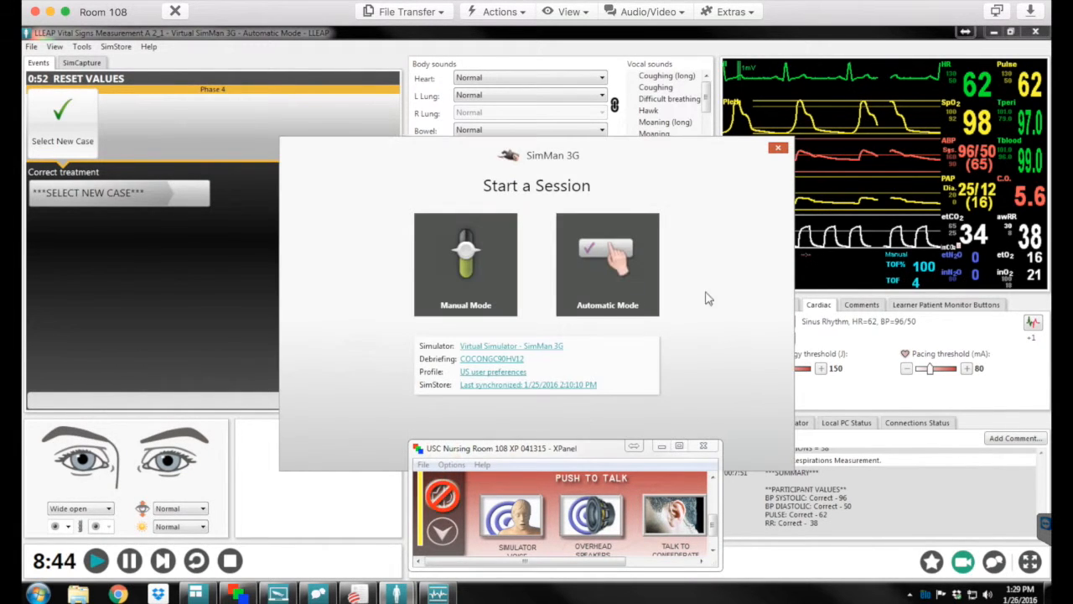
- Start the new session in Automatic Mode with the LLEAP Vital Signs Measurement B 2_1 scenario
{"action": "left_click", "coordinate": [611, 271]}
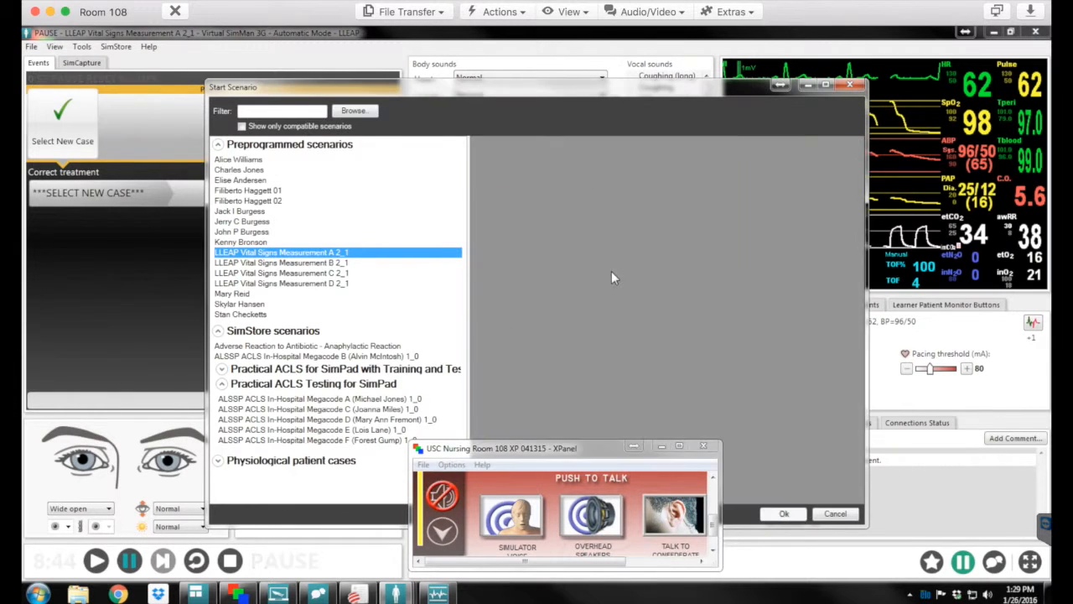
{"action": "left_click", "coordinate": [316, 263]}
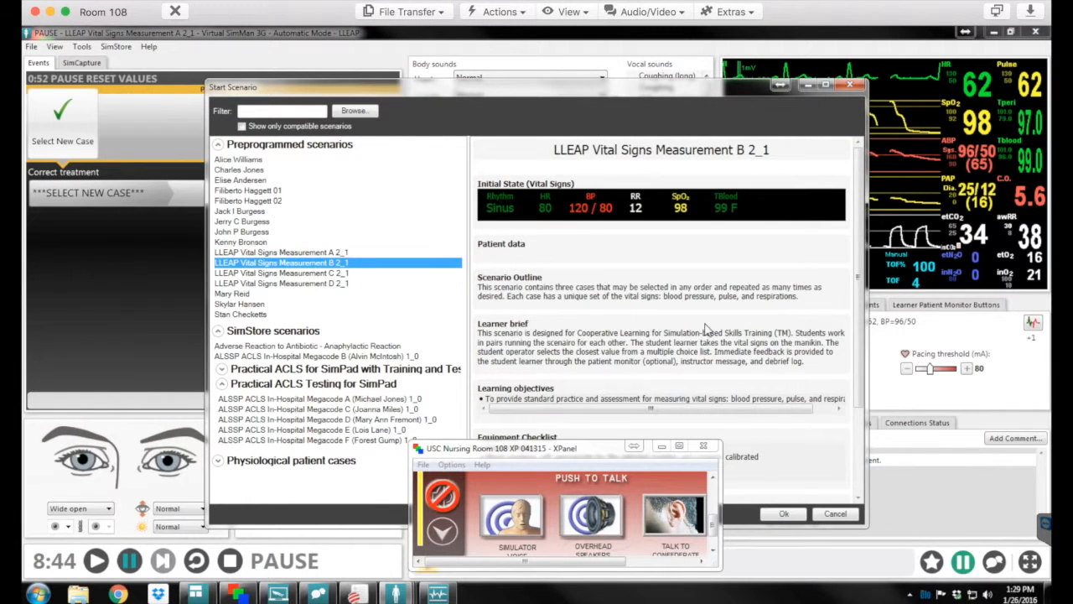
{"action": "left_click", "coordinate": [785, 514]}
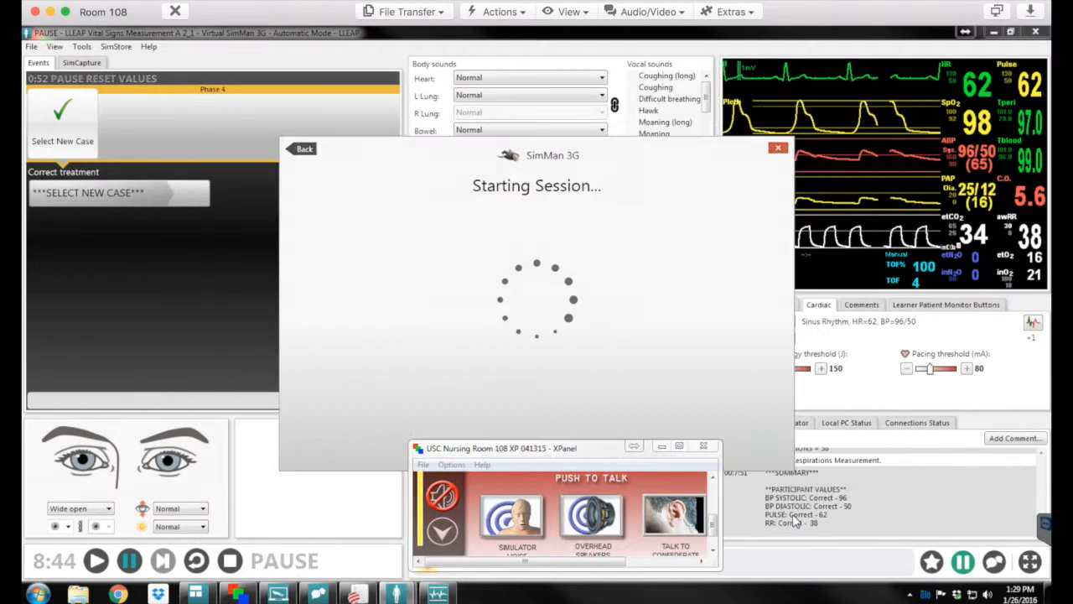